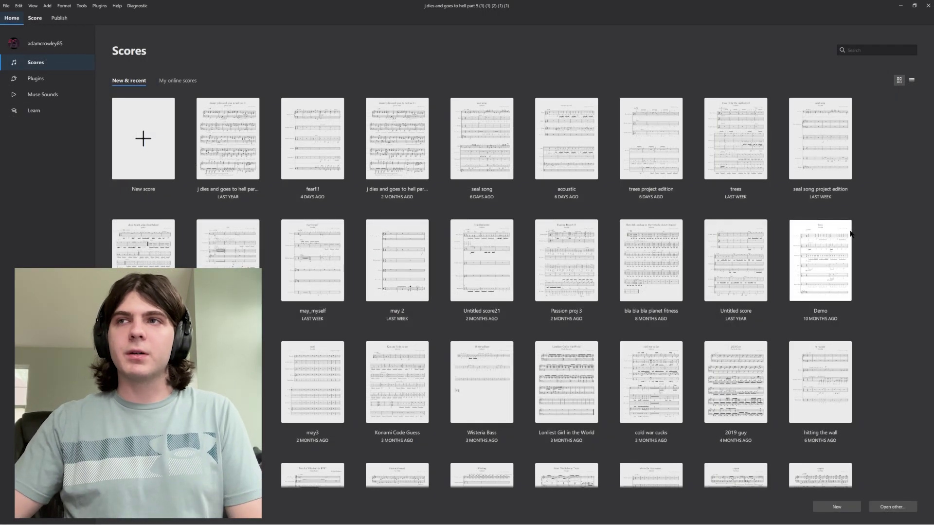
Create a new score, searching the instruments for "piano" and using the Piano instrument
scroll(851, 233, "down", 6)
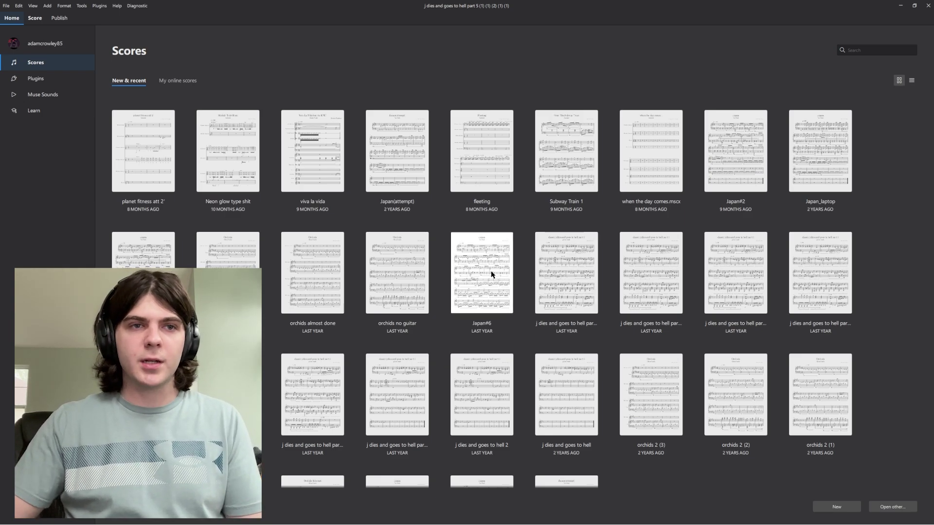
scroll(454, 372, "down", 2)
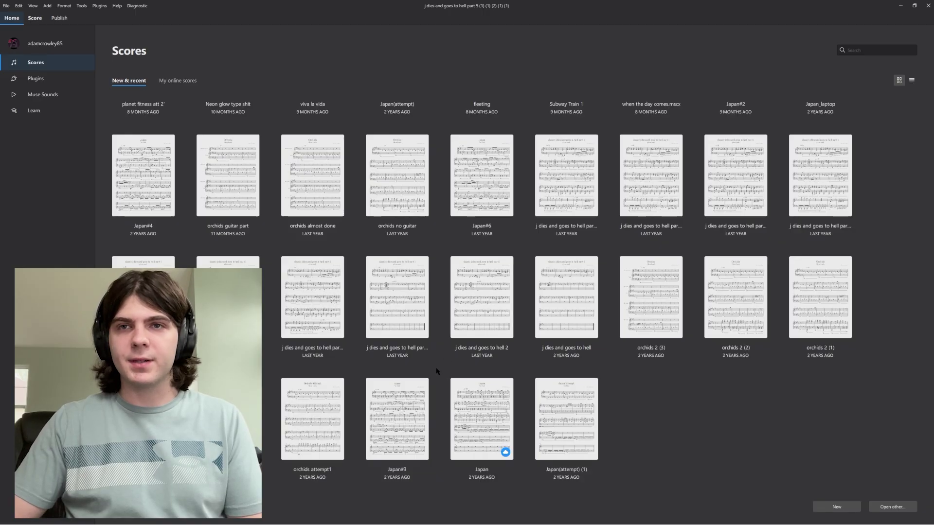
scroll(156, 180, "up", 10)
left_click(149, 176)
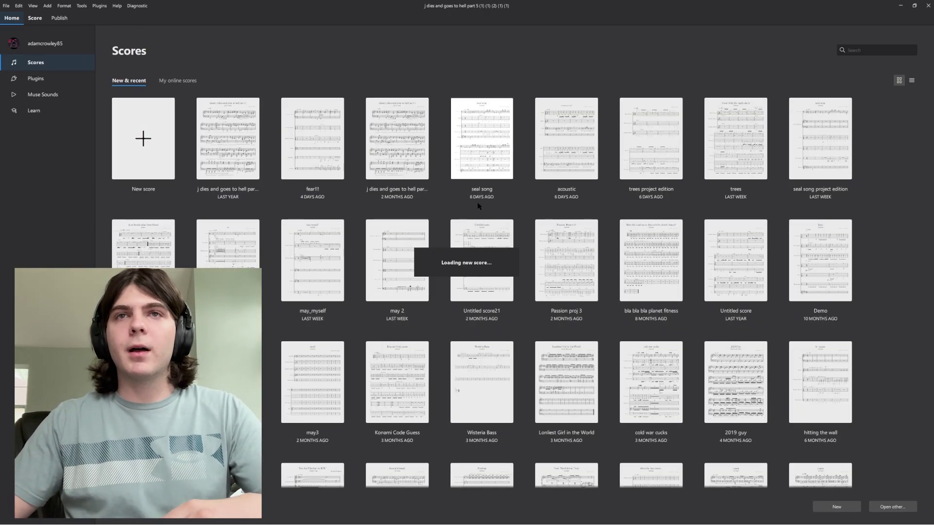
type("piano")
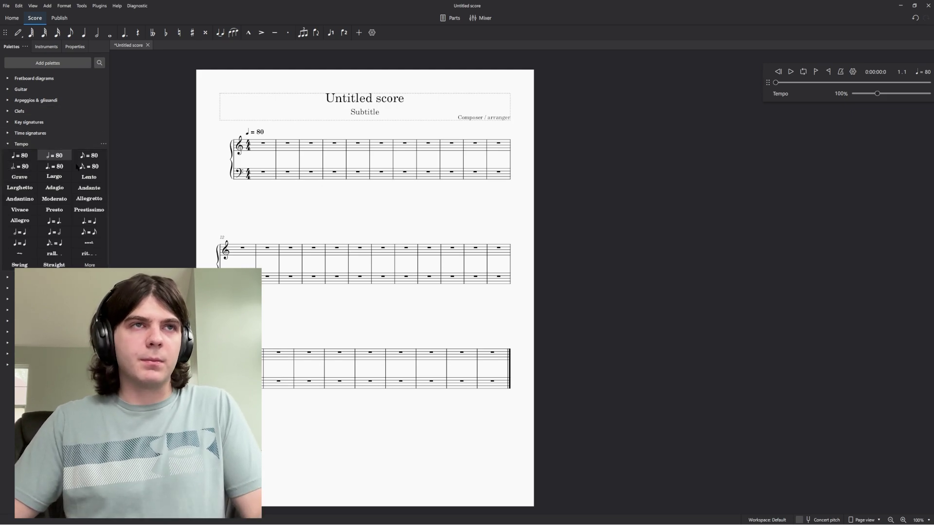
Change the score's time signature to 12/8
left_click(15, 133)
left_click(97, 159)
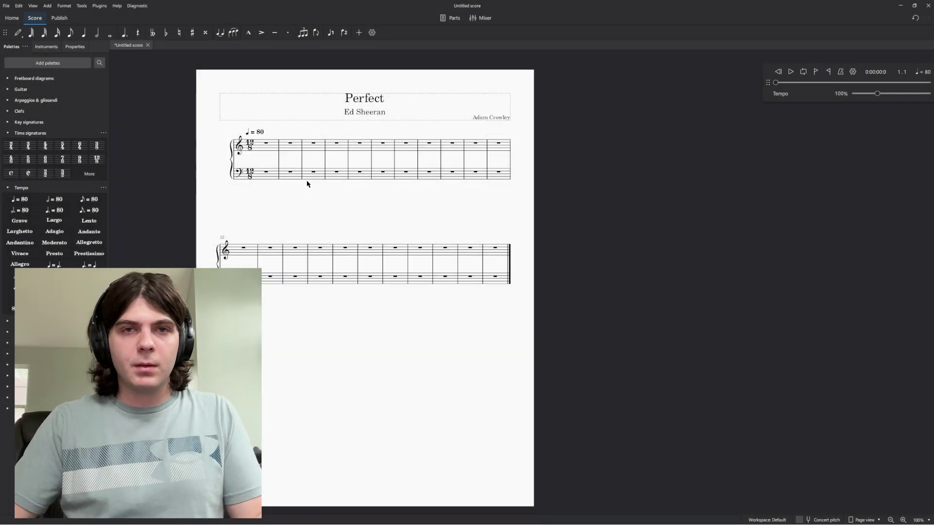
left_click(266, 143)
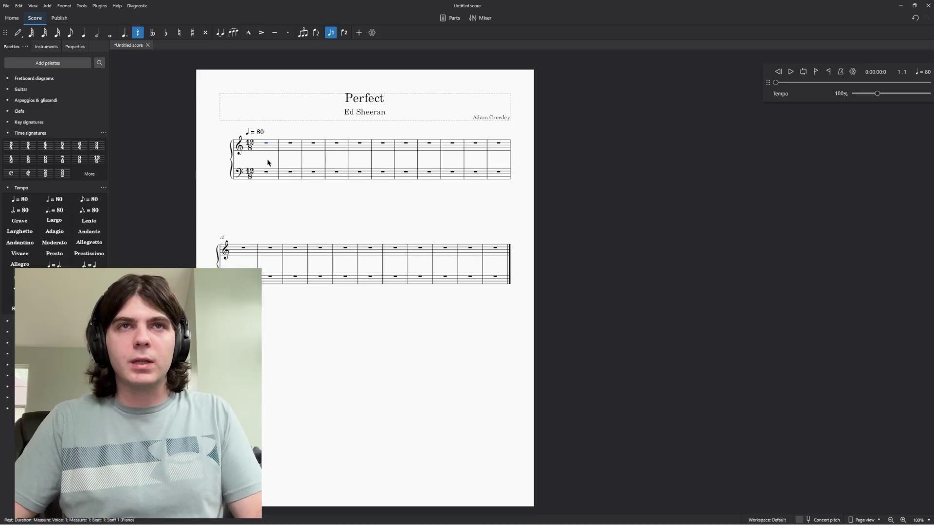
Enter an A-flat in measure 2 of the bass staff and lengthen it to a dotted whole note
left_click(295, 178)
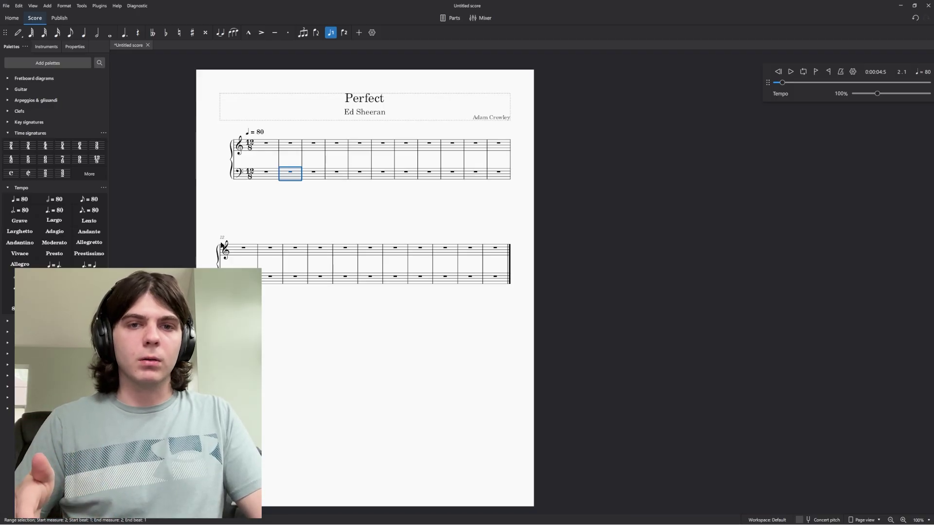
key("n")
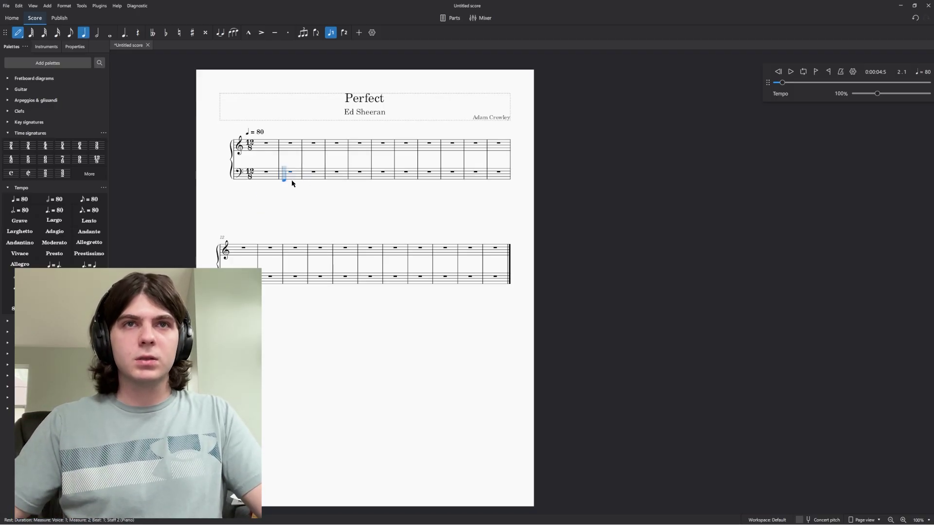
key("a")
key("Down")
key("Escape")
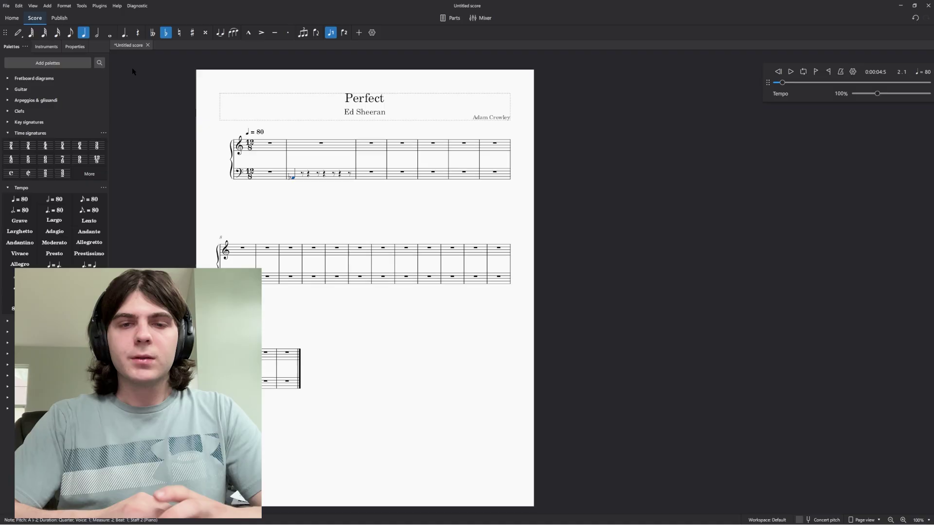
left_click(96, 34)
left_click(110, 32)
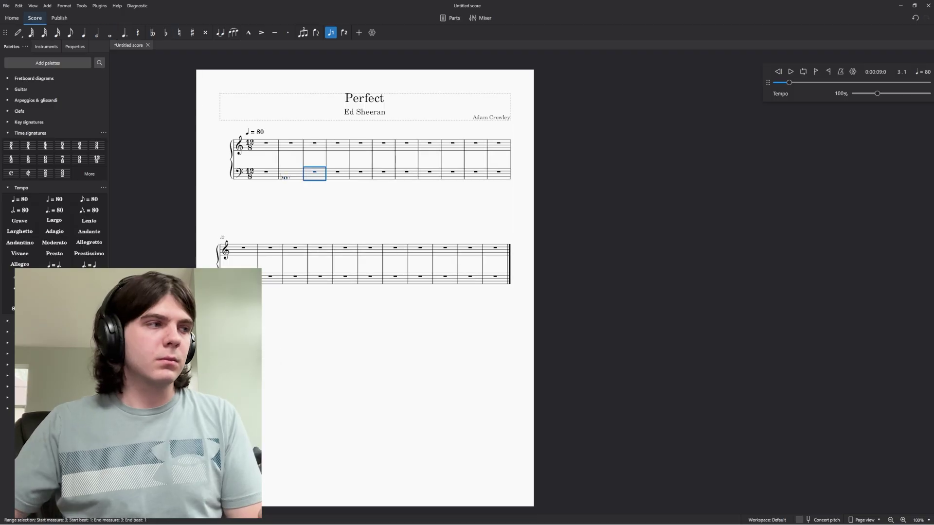
Enter dotted whole notes F in measure 3 and C-sharp in measure 4 of the bass staff
key("n")
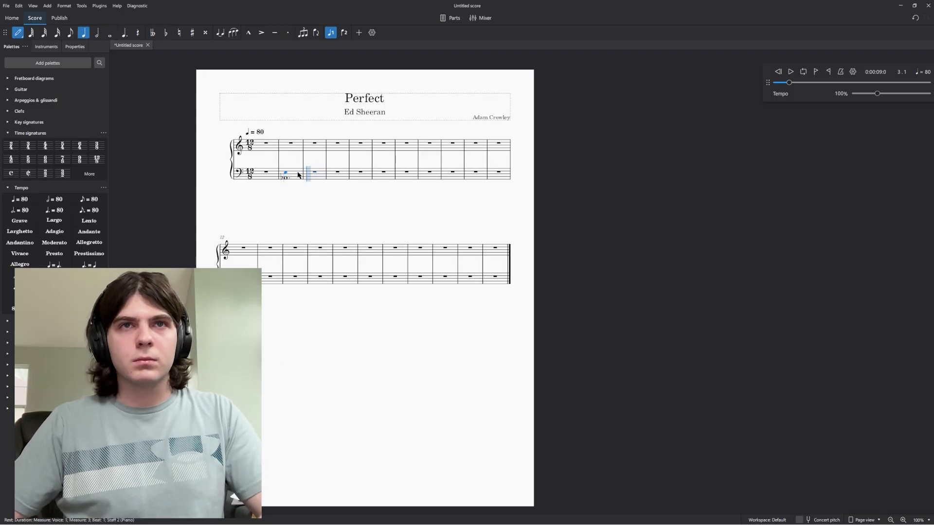
key("Escape")
left_click(313, 173)
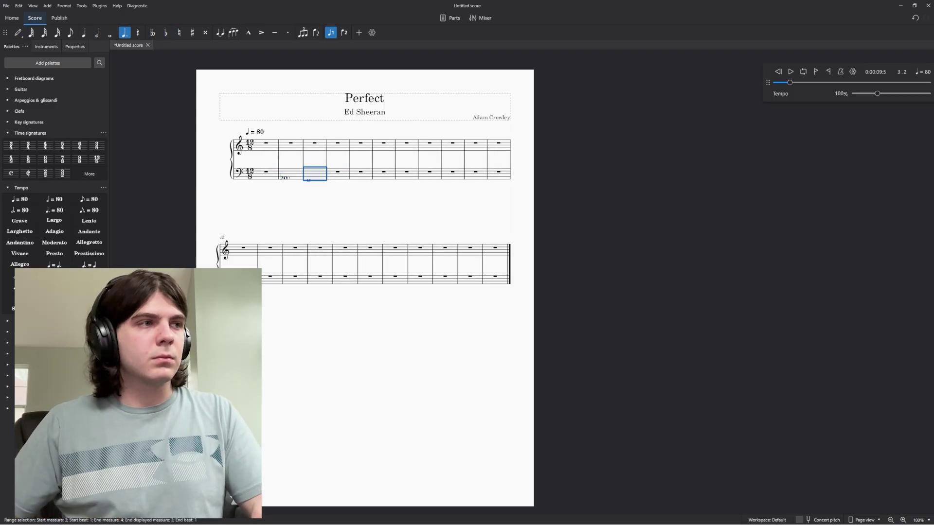
key("c")
key("Up")
Respell measure 2's A-flat enharmonically as G-sharp and enter a dotted whole D-sharp in measure 5 of the bass staff
left_click(286, 172)
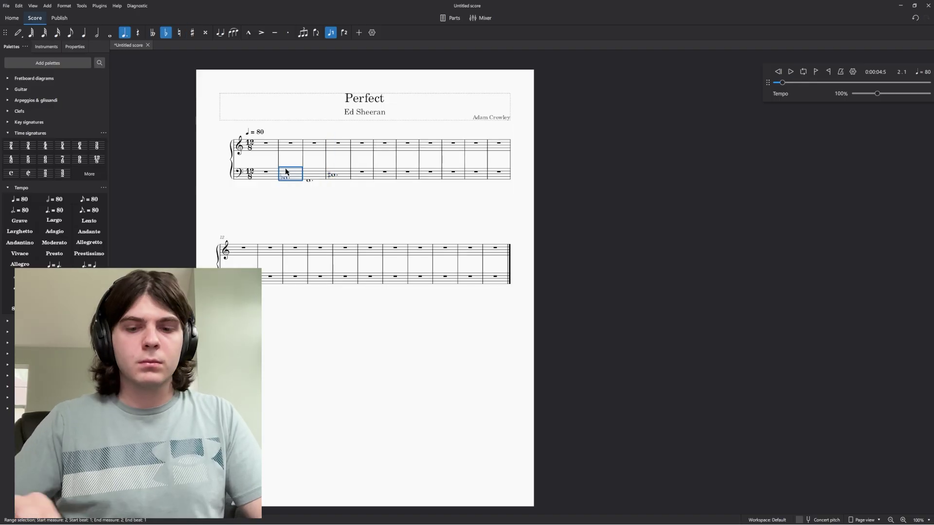
key("j")
left_click(346, 171)
key("e")
key("Down")
key("j")
key("Escape")
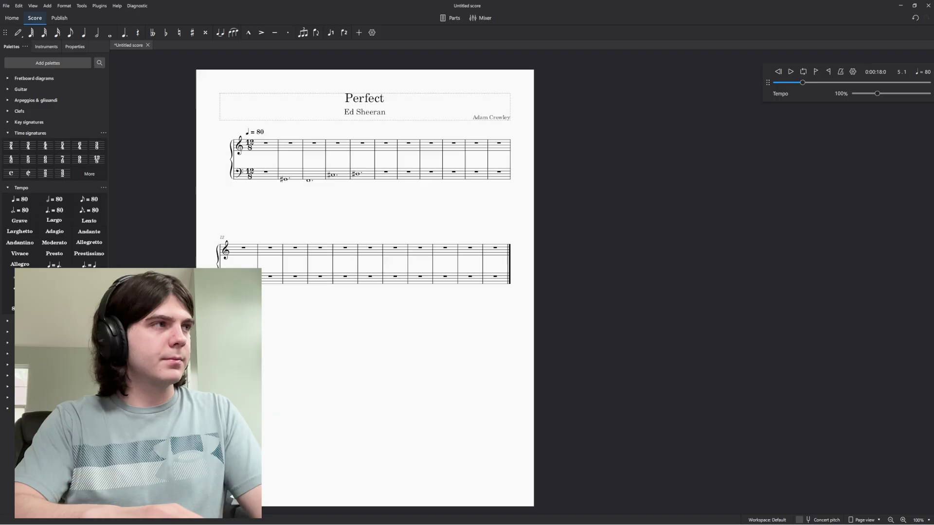
Apply the four-flat key signature (A-flat major) to both staves from measure 1
left_click_drag(269, 188, 267, 188)
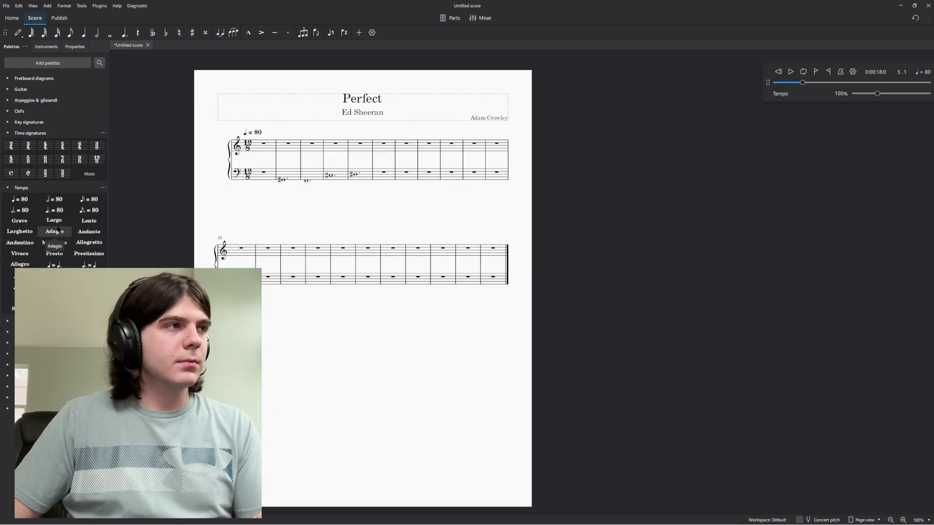
left_click(11, 122)
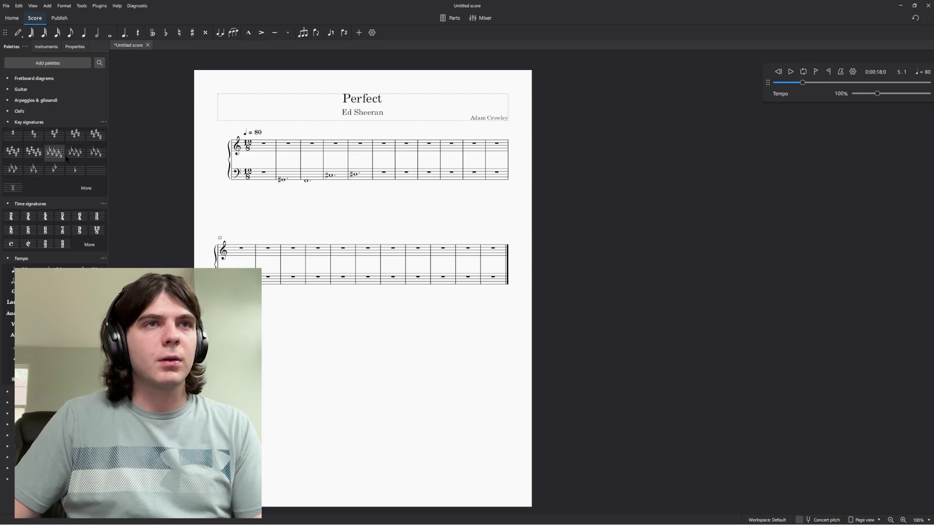
left_click_drag(32, 171, 253, 160)
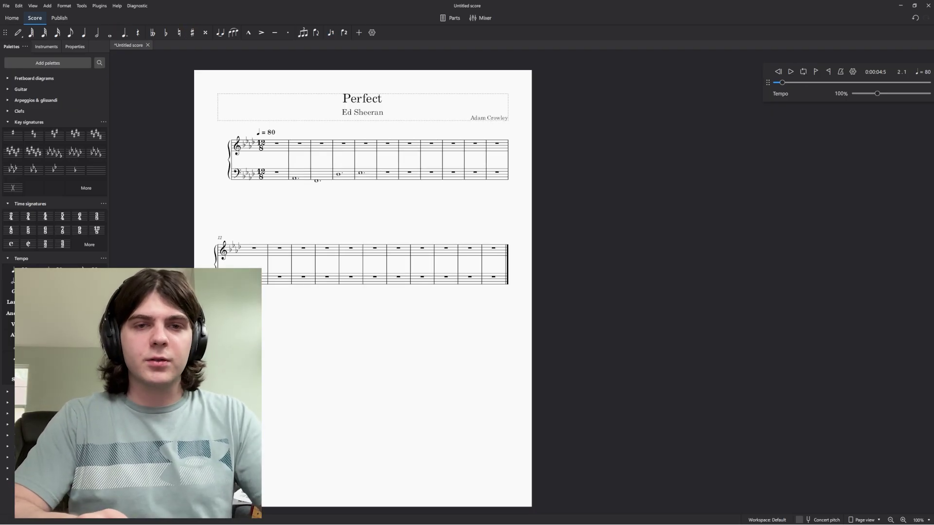
Set the tempo marking to quarter note = 97
double_click(272, 134)
left_click(273, 135)
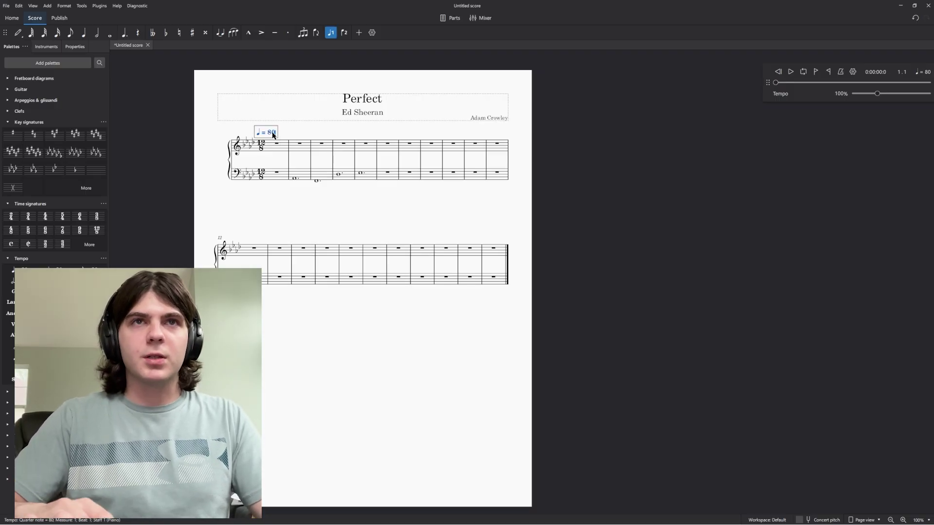
key("BackSpace")
key("BackSpace")
type("97")
left_click(275, 200)
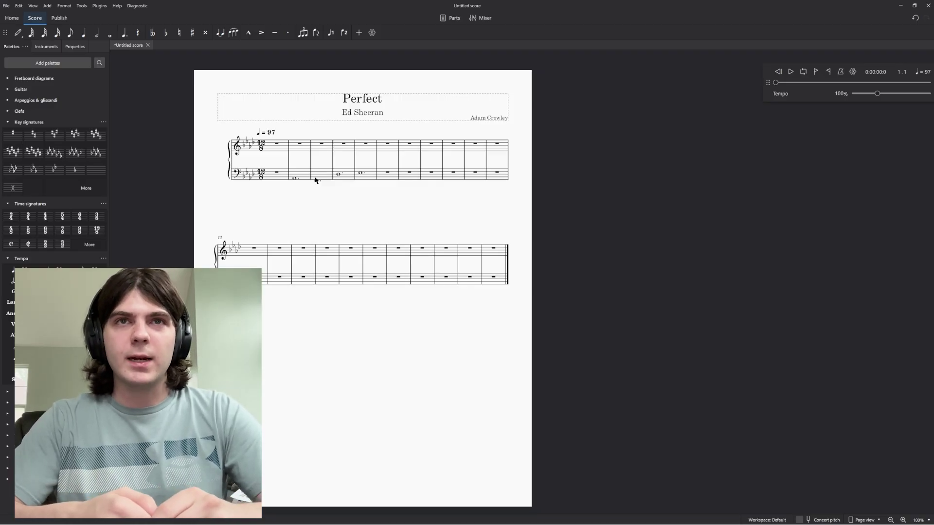
Raise the bass staff notes in measures 2 to 5 by one octave
left_click(299, 176)
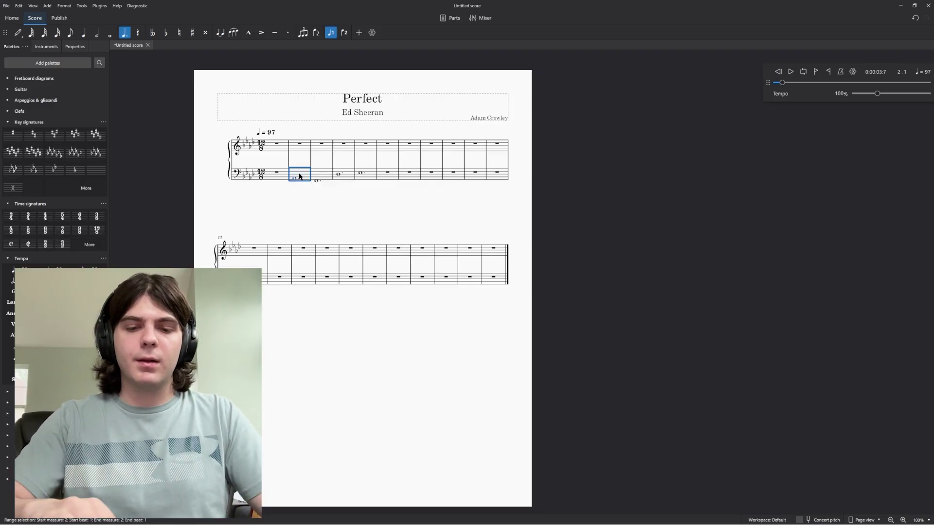
left_click(318, 175)
left_click(373, 174, "shift")
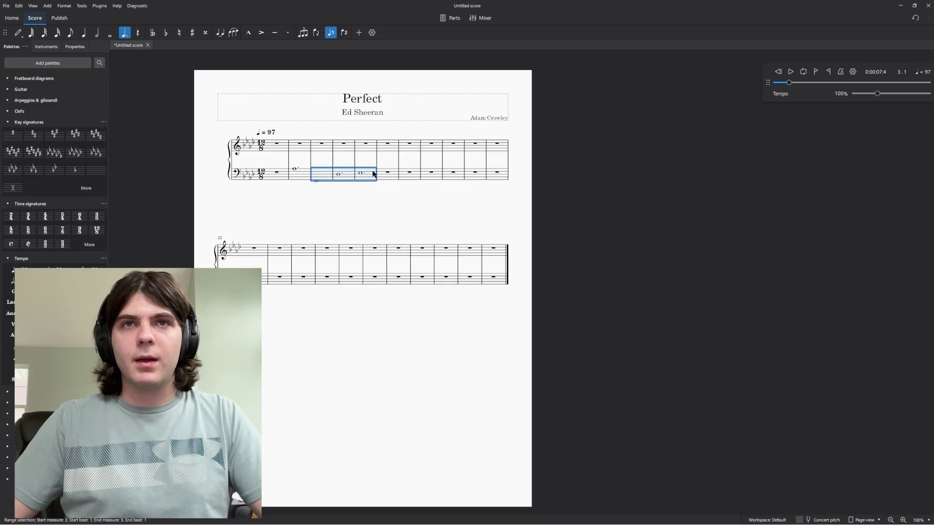
key("ctrl+Up")
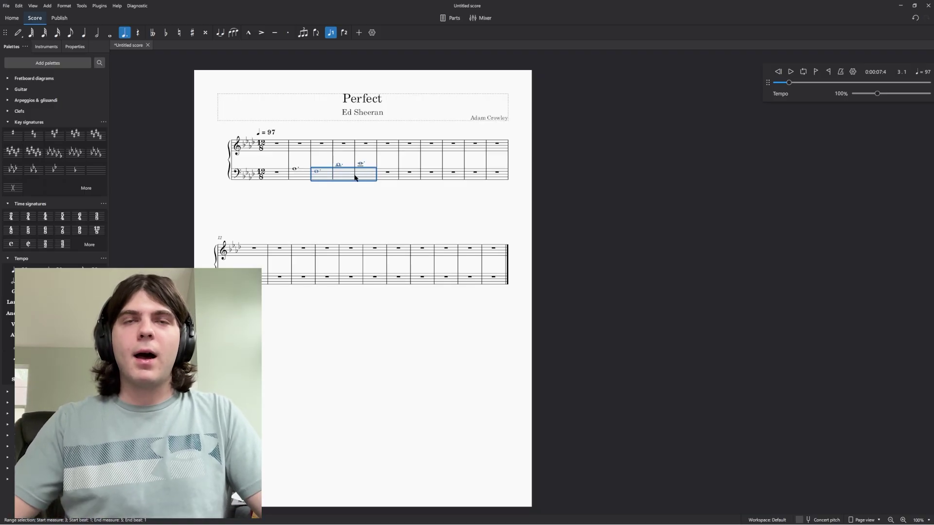
Add C and E-flat dotted whole notes above the A-flat in measure 2 of the bass staff to build a triad
left_click(295, 170)
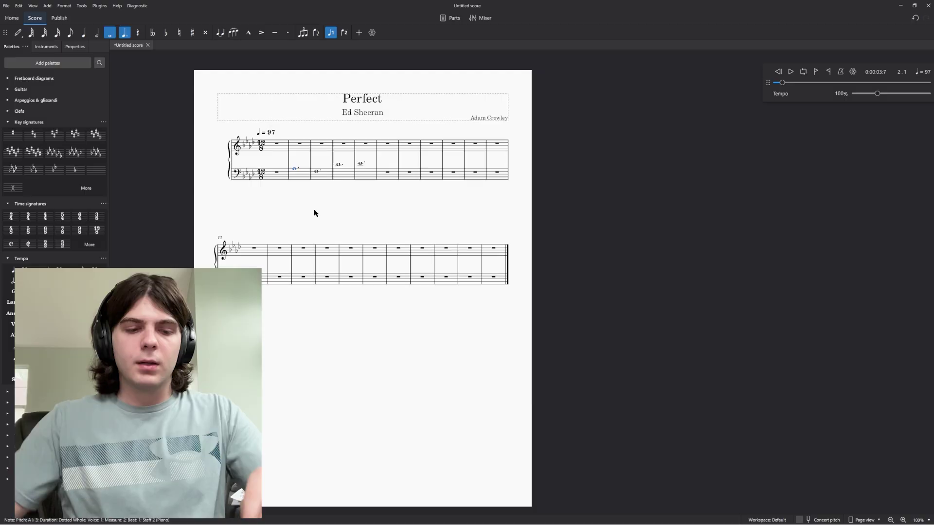
key("n")
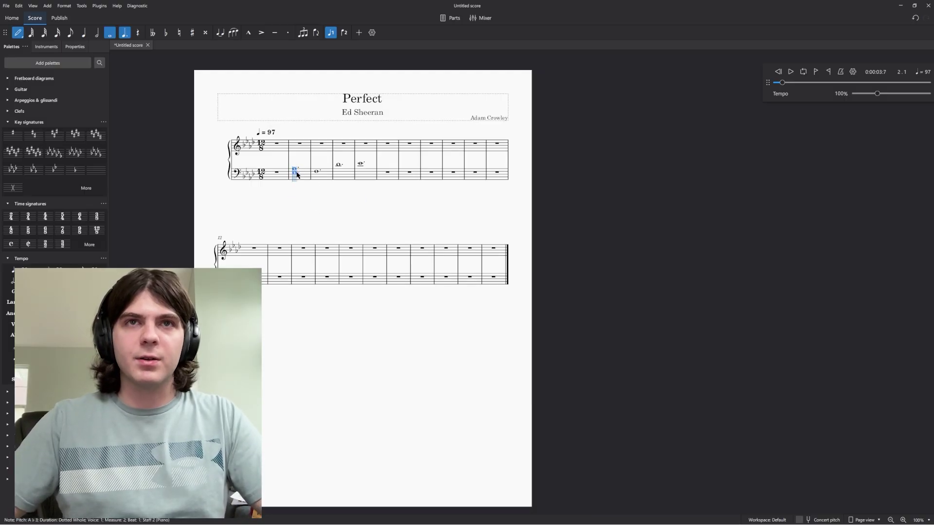
scroll(297, 175, "up", 8)
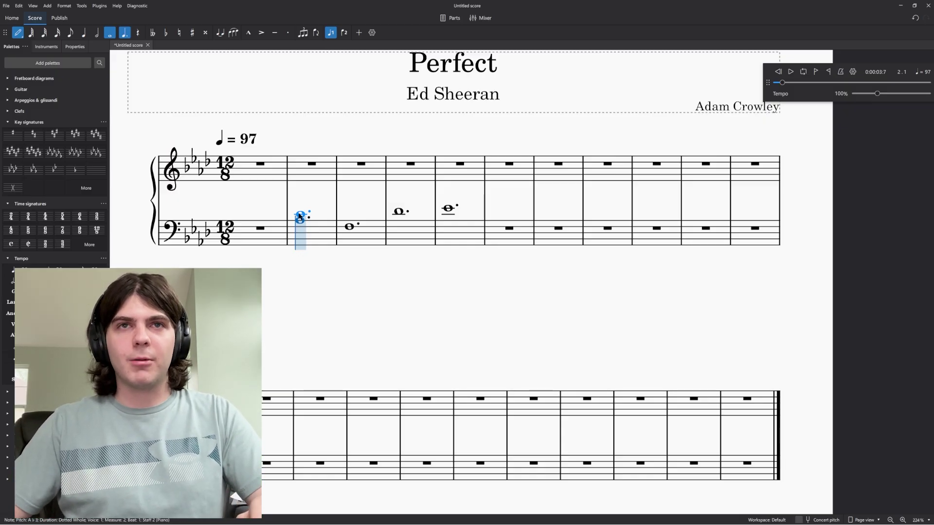
left_click_drag(299, 218, 333, 311)
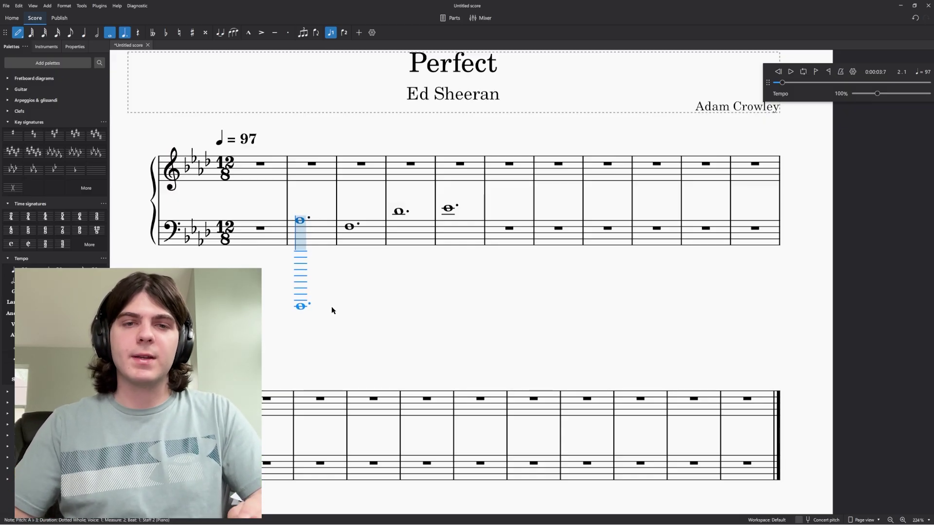
left_click(307, 211)
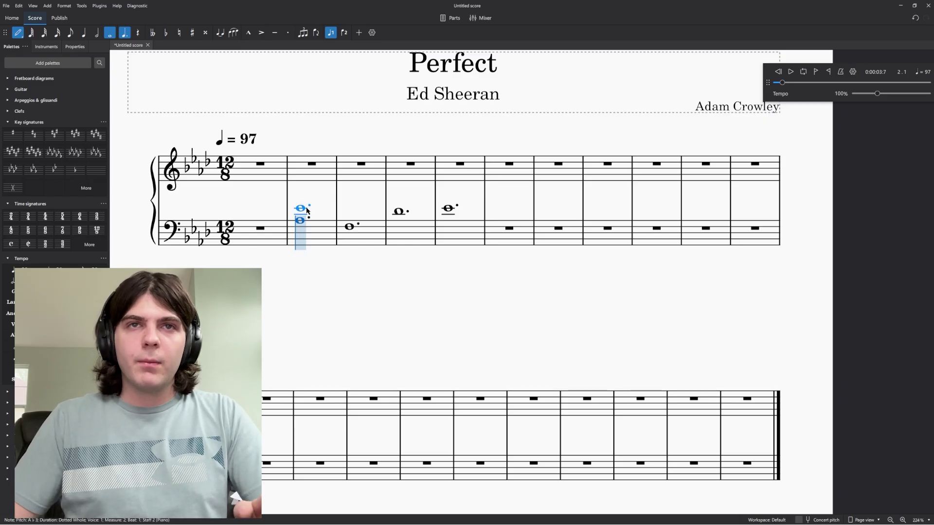
left_click(307, 215)
left_click(308, 209)
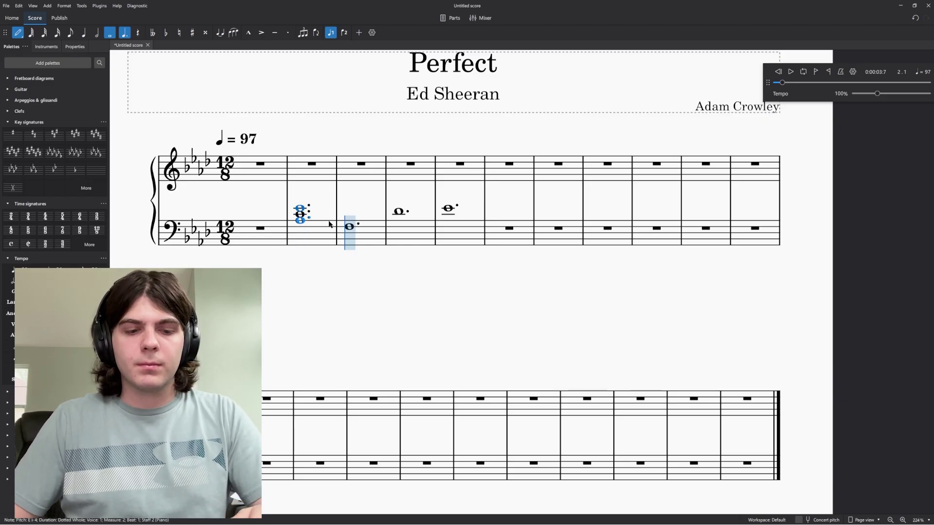
key("Escape")
Shorten the triad in measure 2 of the bass staff to an eighth-note duration
left_click(301, 221)
left_click(300, 208)
key("4")
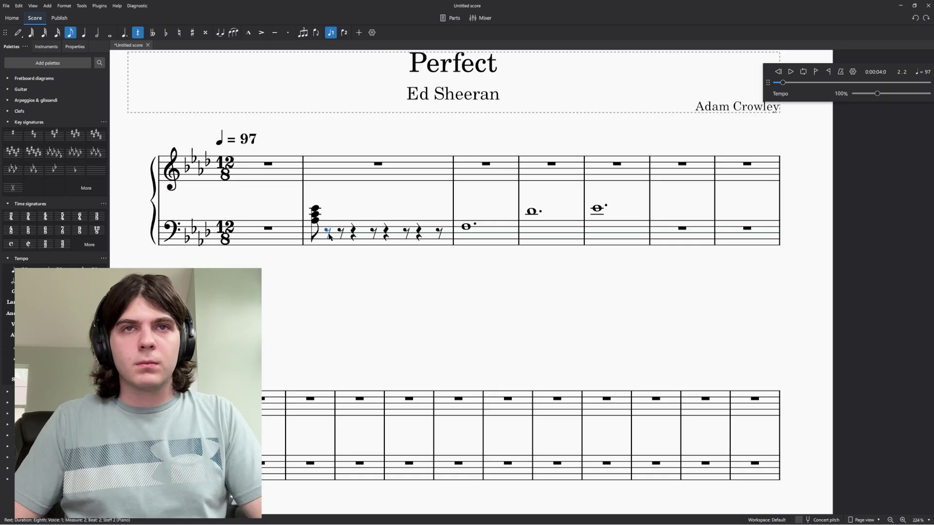
Repeat the eighth-note A-flat chord across measure 2 of the bass staff to fill all twelve eighths
key("r")
key("r")
key("r")
key("Right")
key("Left")
key("r")
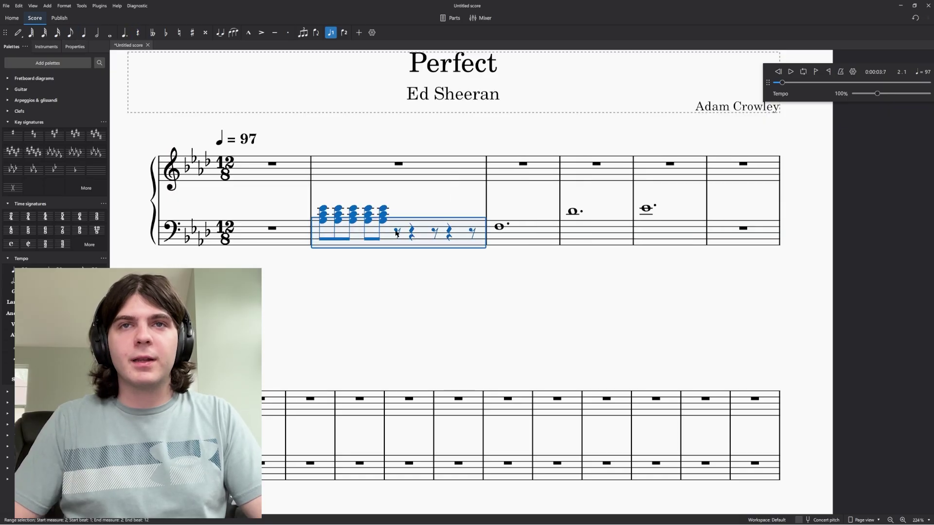
key("r")
key("shift+Left")
key("shift+Left")
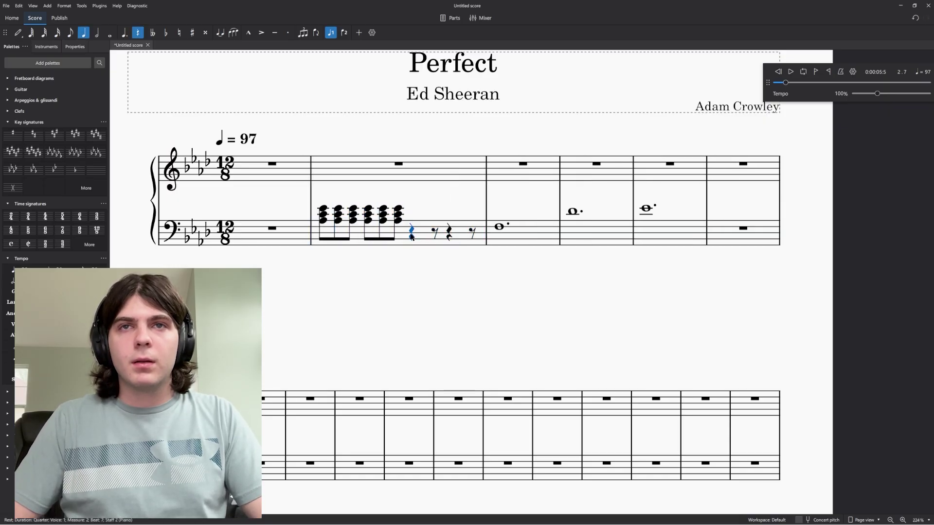
key("r")
key("Right")
key("Left")
key("shift+Left")
key("shift+Left")
key("r")
Play back measure 2 to listen to the repeated chords
left_click(324, 238)
key("space")
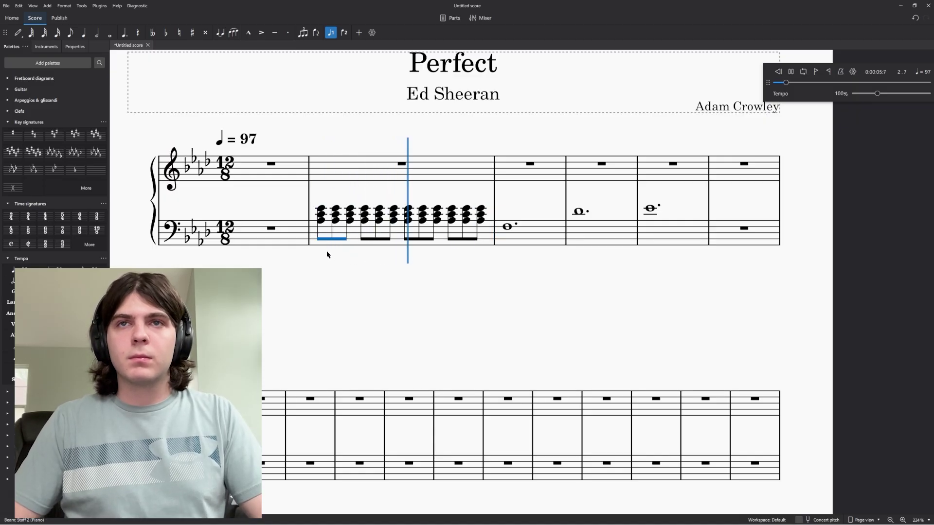
key("space")
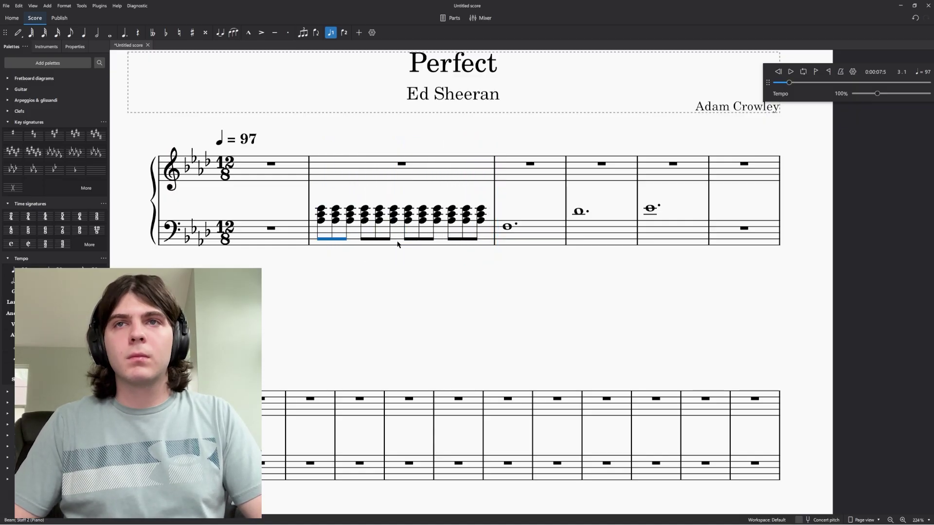
Build an F, A-flat, C triad in measure 3 of the bass staff and repeat it as eighth-note chords across the measure
left_click(507, 226)
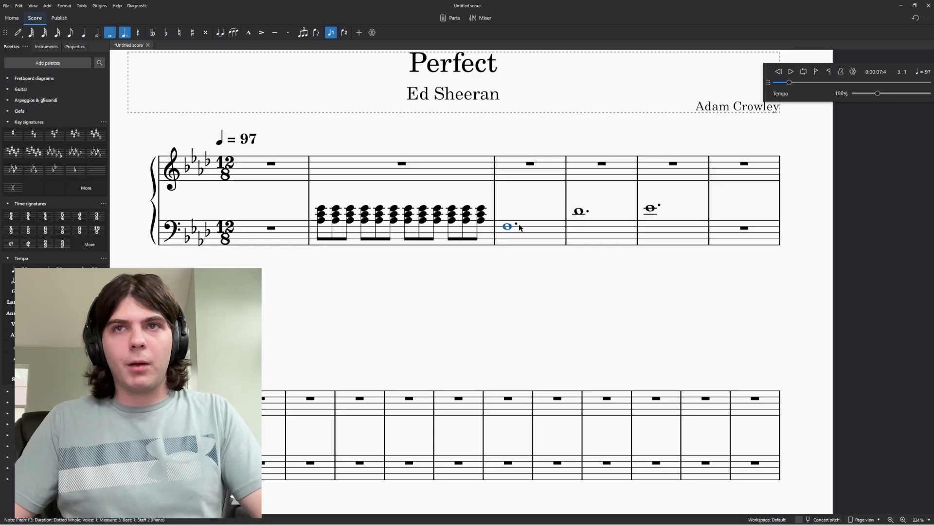
key("n")
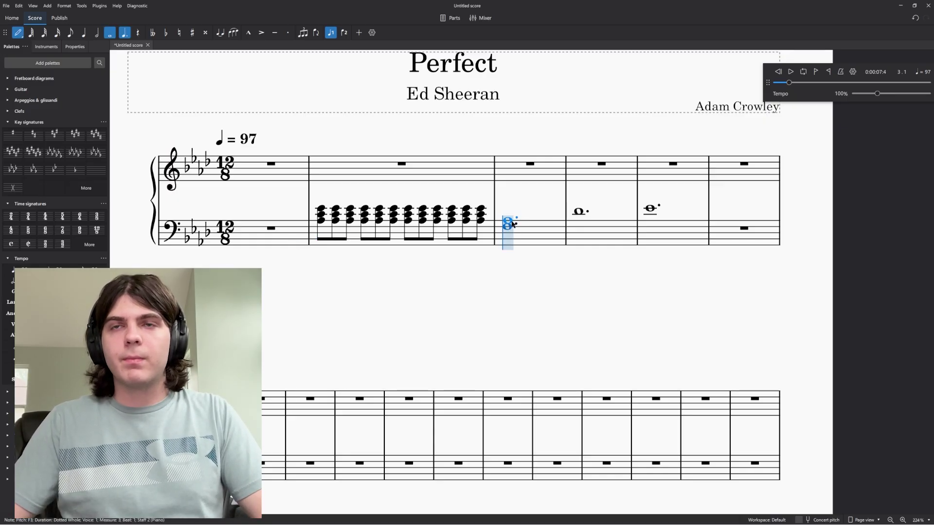
key("4")
key("r")
key("r")
key("r")
key("r")
key("r")
key("r")
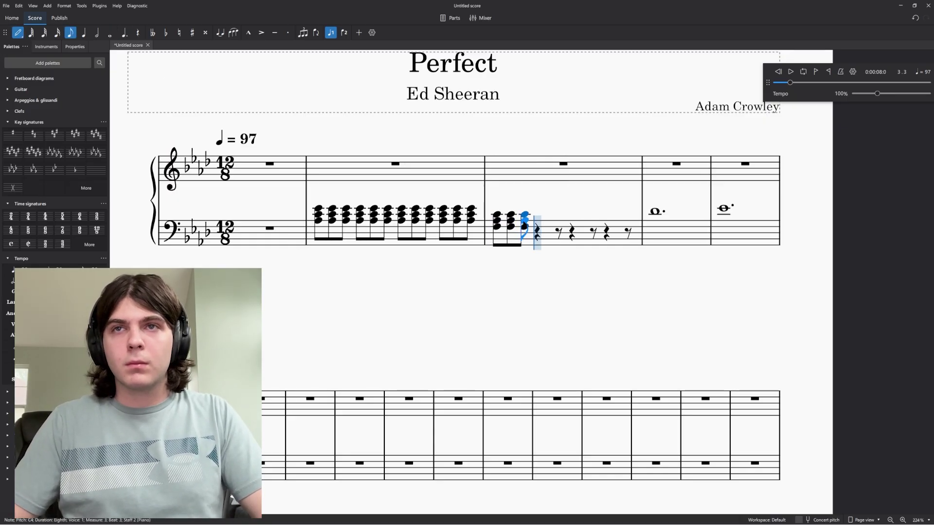
key("Escape")
key("ctrl+v")
Fill measure 4 of the bass staff with repeated eighth-note triads of D-flat, F and A-flat
key("Right")
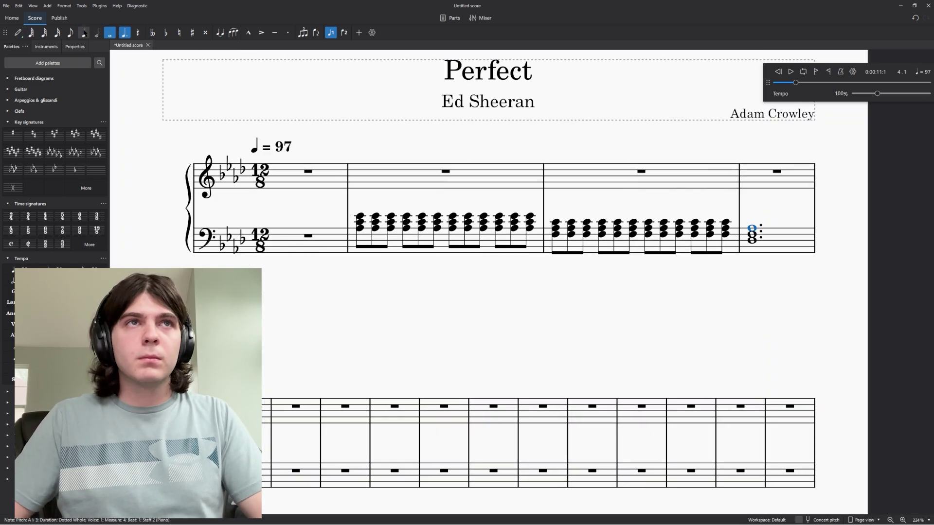
left_click(70, 32)
left_click(386, 364)
key("ctrl+v")
key("ctrl+v")
left_click(399, 360)
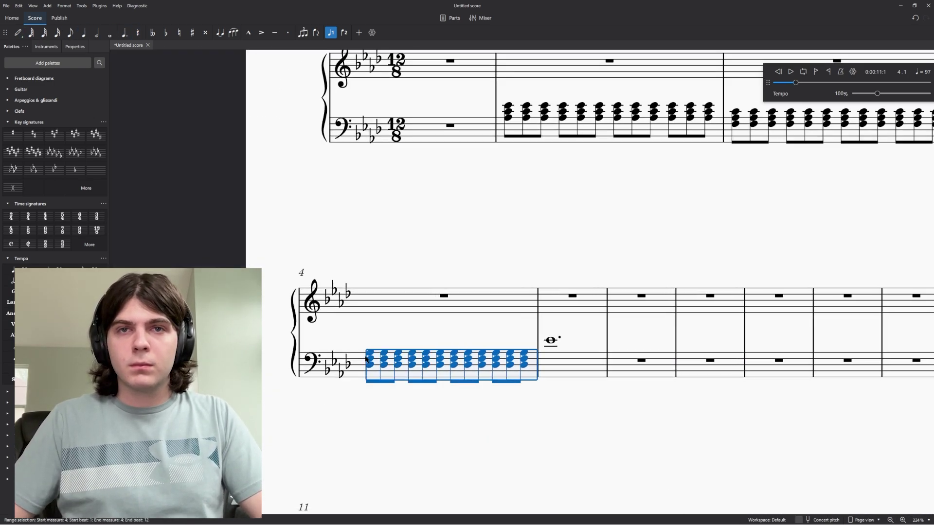
Fill measure 5 of the bass staff with repeated eighth-note triads of E-flat, G and B-flat
key("space")
key("space")
left_click(400, 359)
key("4")
key("ctrl+v")
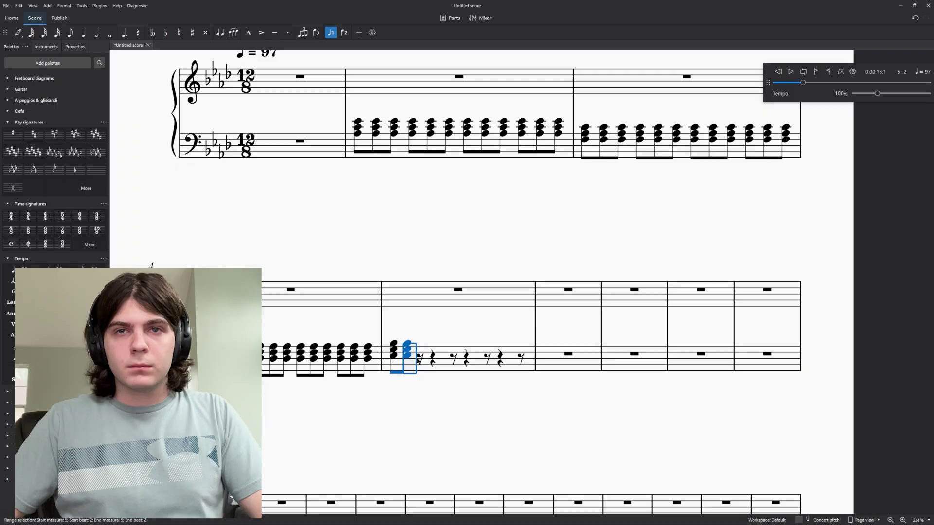
left_click(469, 360)
key("ctrl+v")
key("r")
key("r")
scroll(604, 461, "down", 2)
scroll(344, 313, "up", 1)
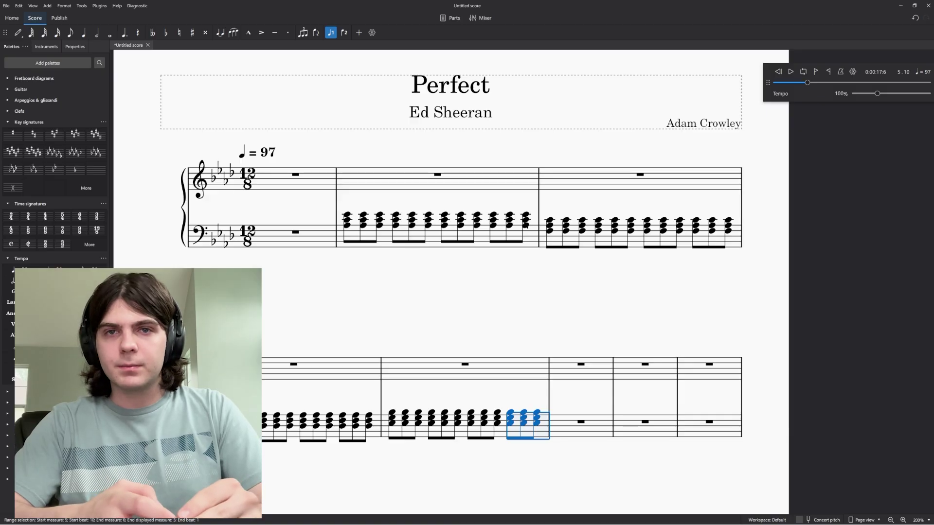
key("Escape")
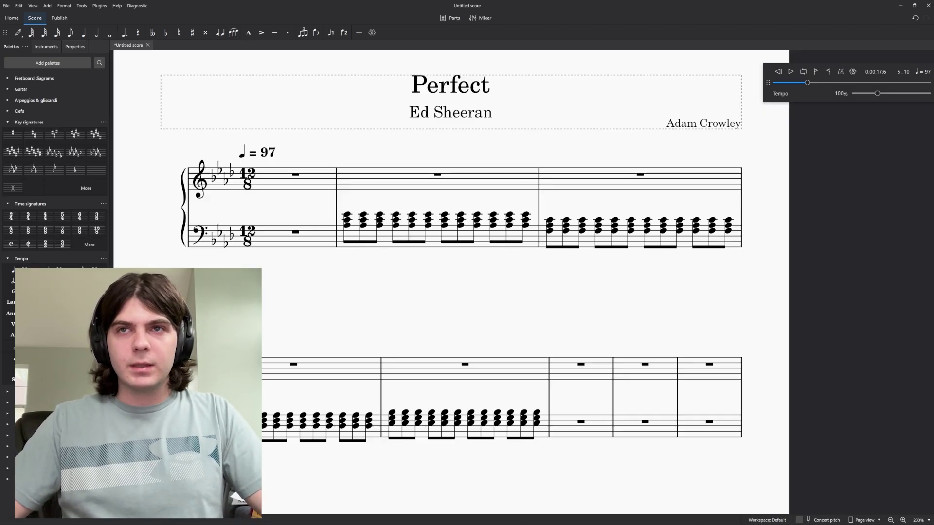
Lower the top E-flat of the first three chords in measure 2 of the bass staff by an octave
left_click(348, 215)
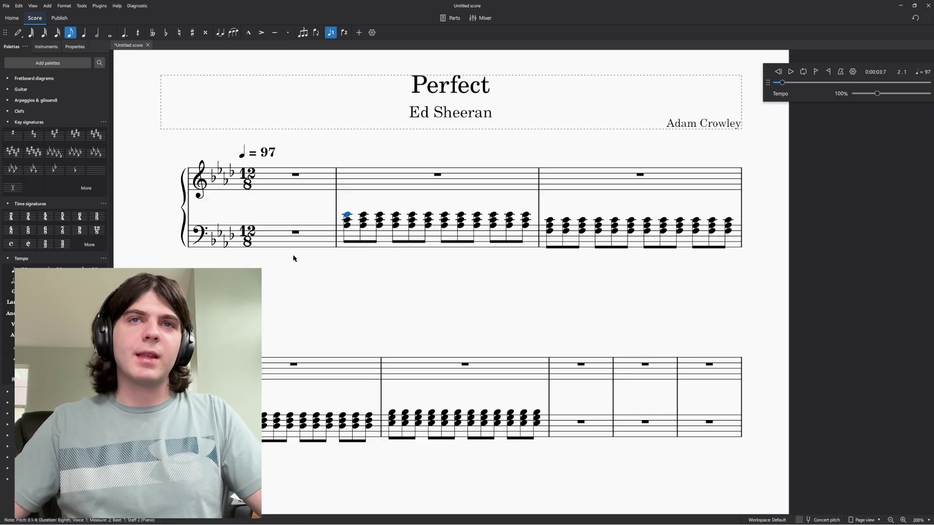
key("Escape")
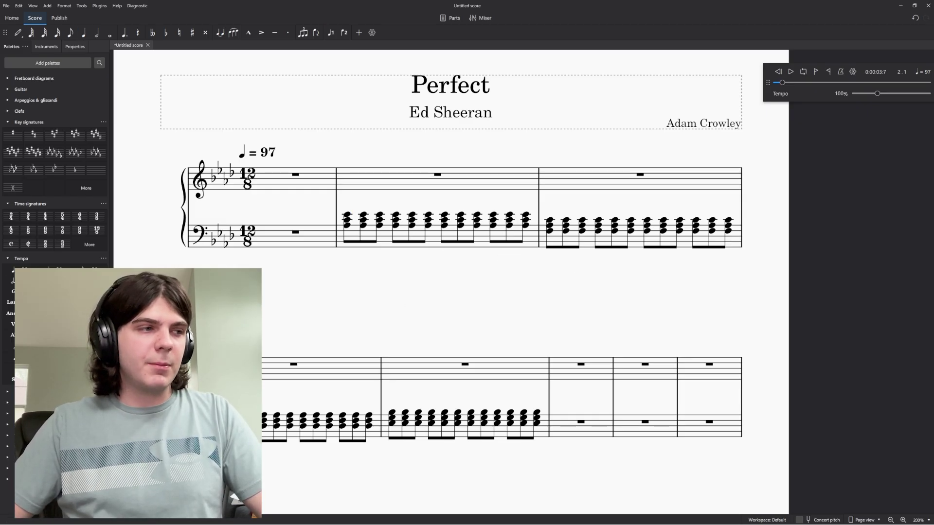
left_click(348, 215)
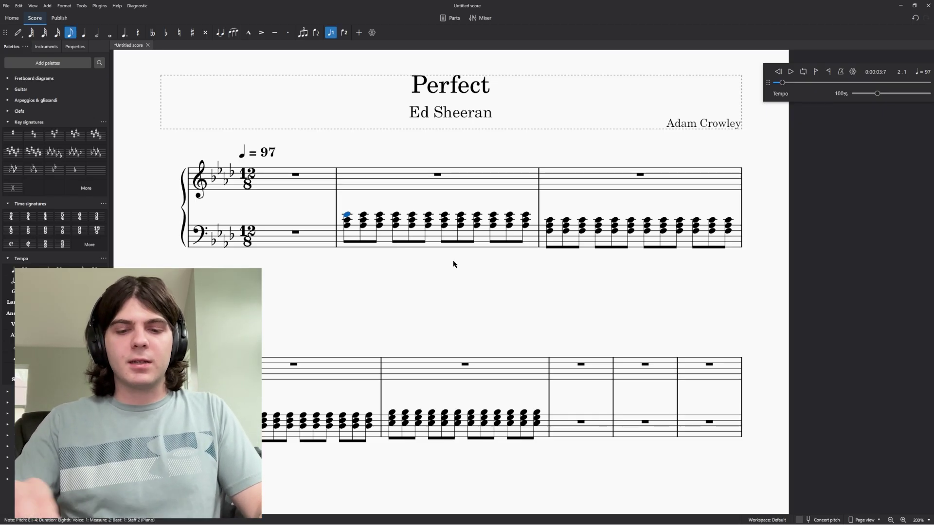
key("ctrl+Down")
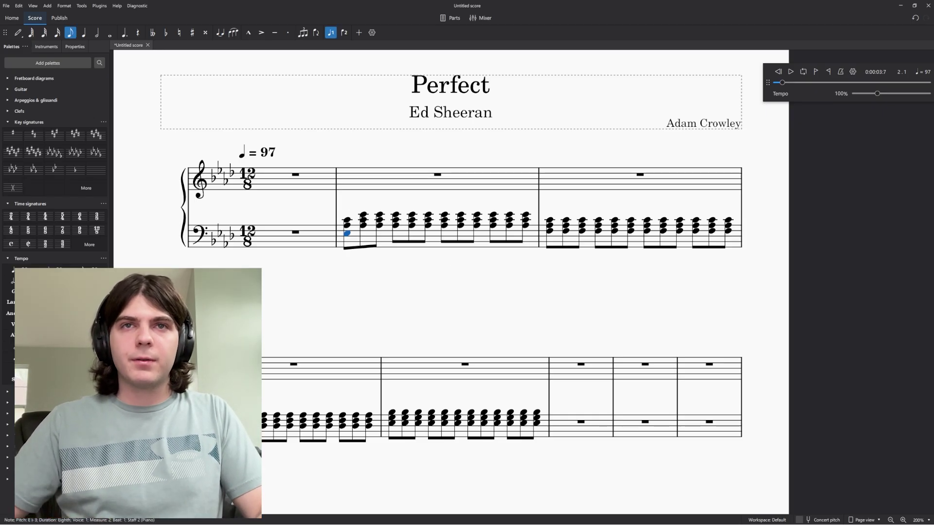
key("Right")
key("ctrl+Down")
key("Right")
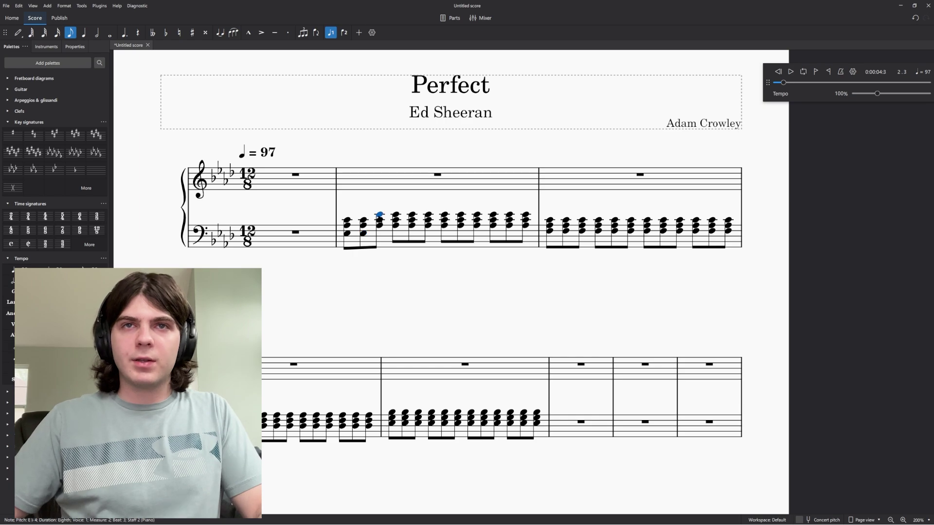
key("ctrl+Down")
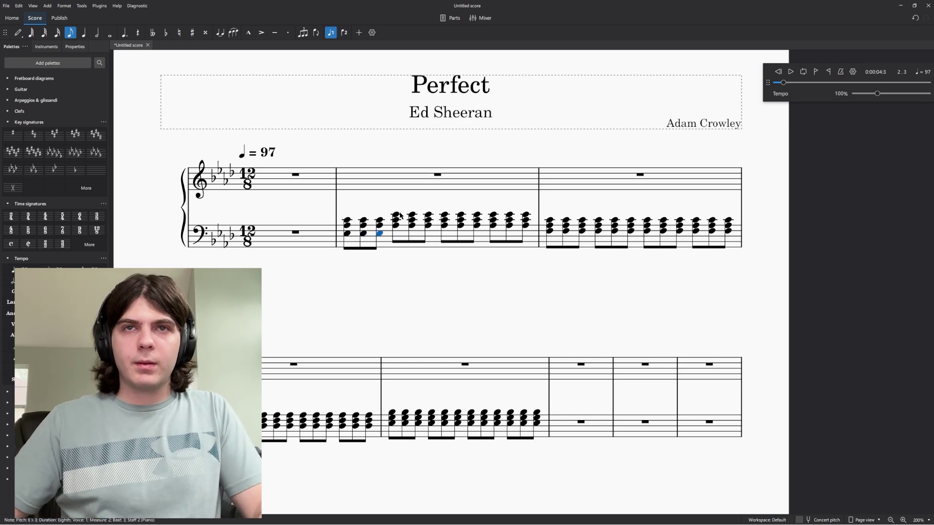
key("Escape")
Repeat the first three inverted chords of measure 2 over the rest of that bass-staff measure
left_click(396, 215)
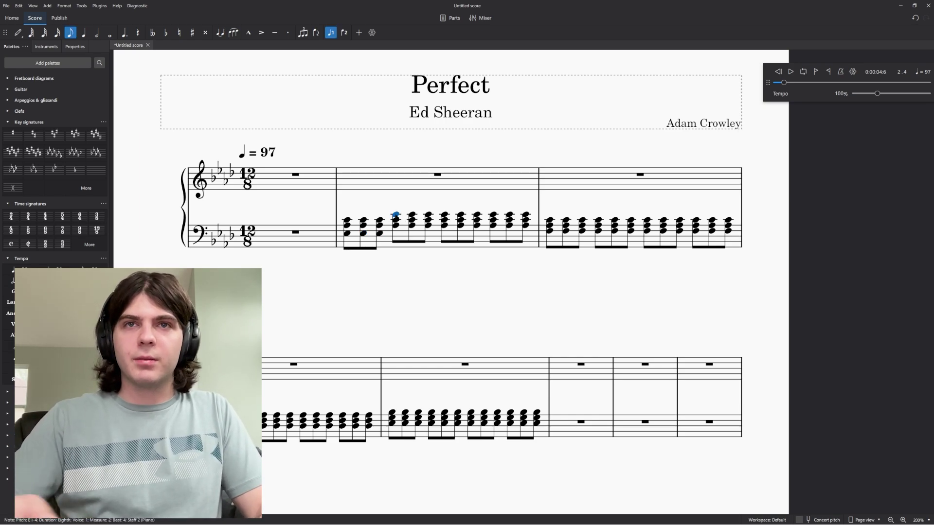
left_click(379, 221)
left_click(349, 227, "shift")
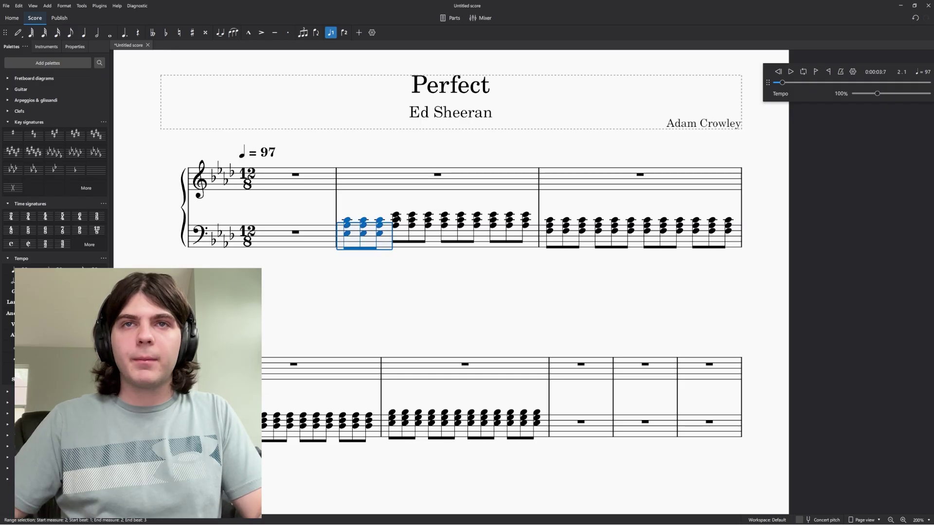
key("r")
key("r")
key("r")
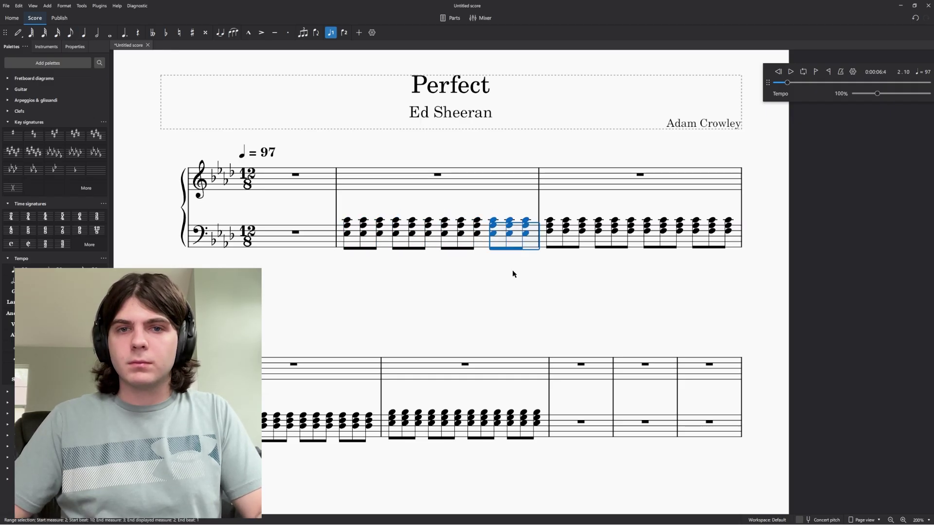
Invert the measure 4 bass-staff chords by raising their lowest D-flat an octave
scroll(491, 244, "down", 1)
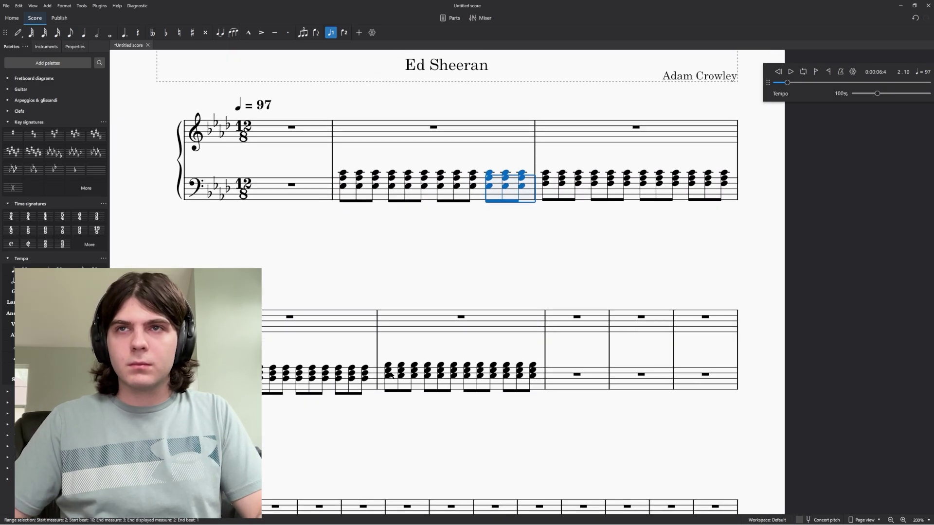
left_click_drag(431, 236, 424, 239)
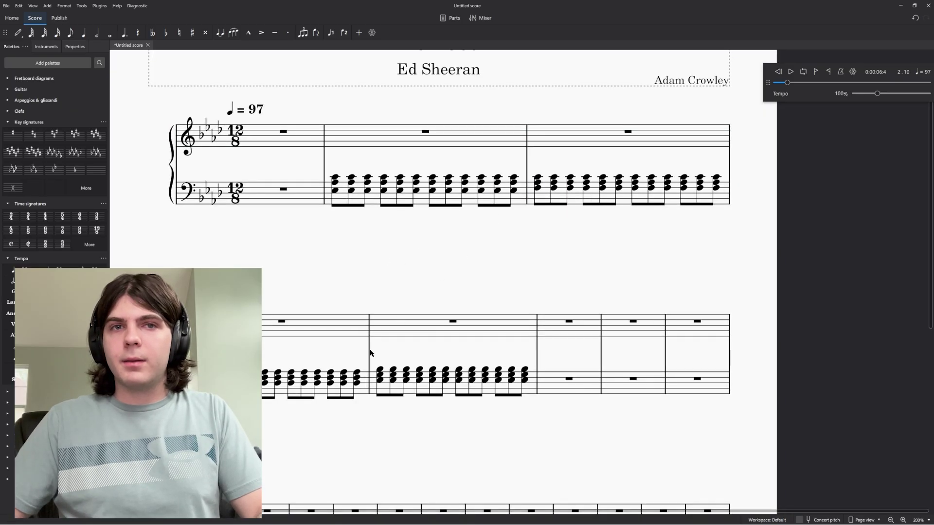
left_click(356, 390)
left_click(356, 383)
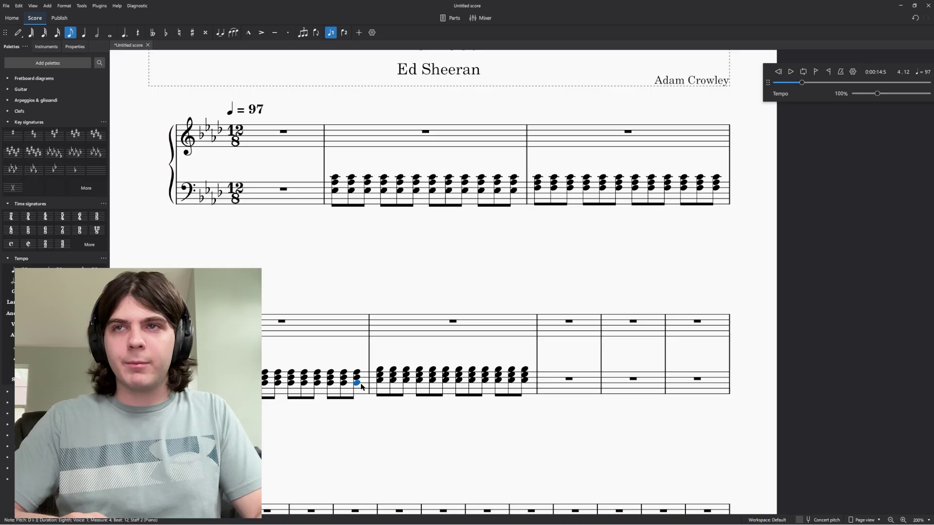
left_click_drag(375, 290, 325, 314)
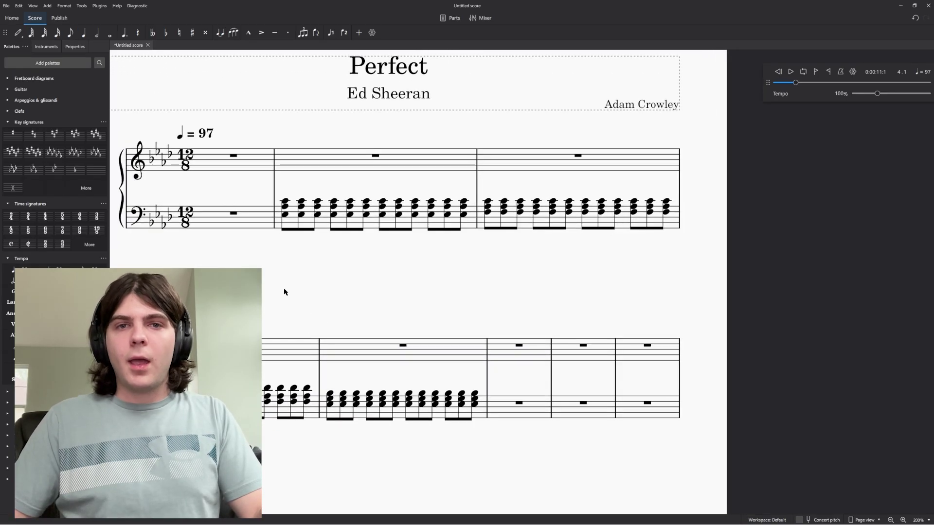
Play back the bass-staff chords from the start of measure 2
left_click(286, 202)
key("space")
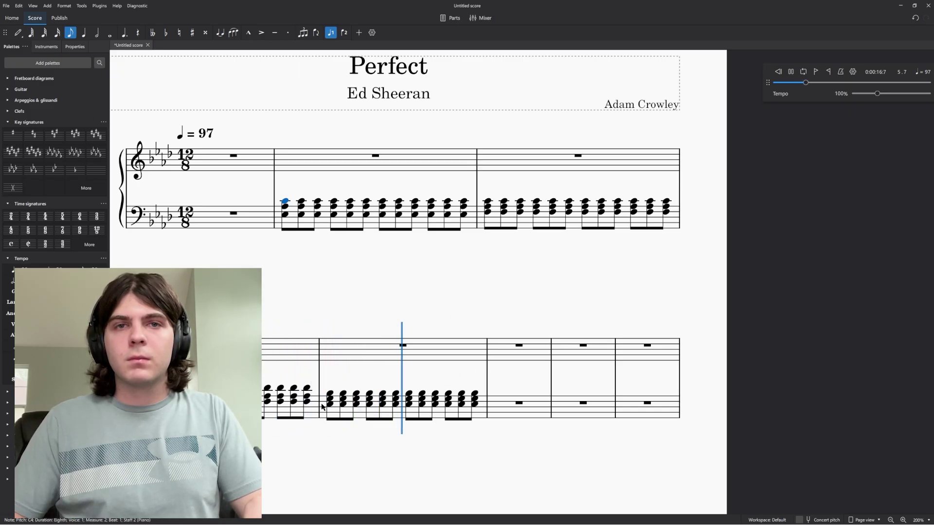
key("space")
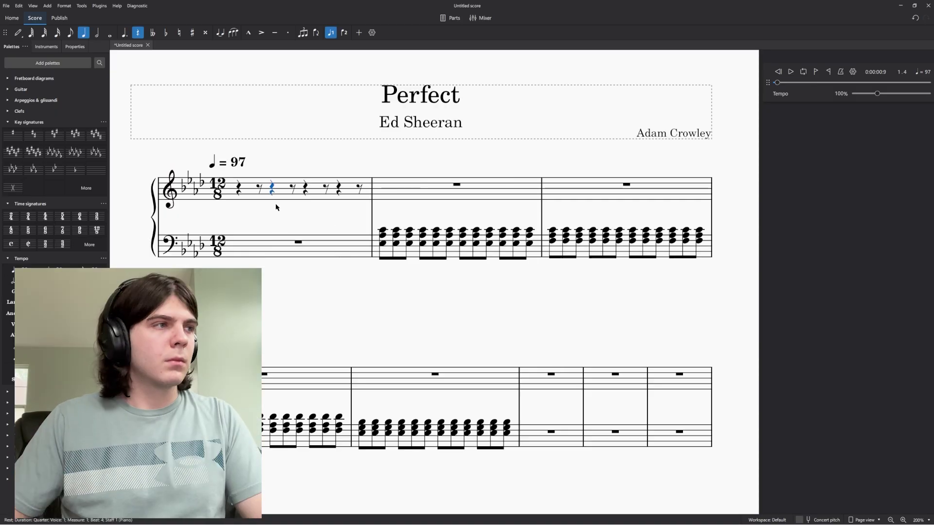
key("n")
key("4")
key("e")
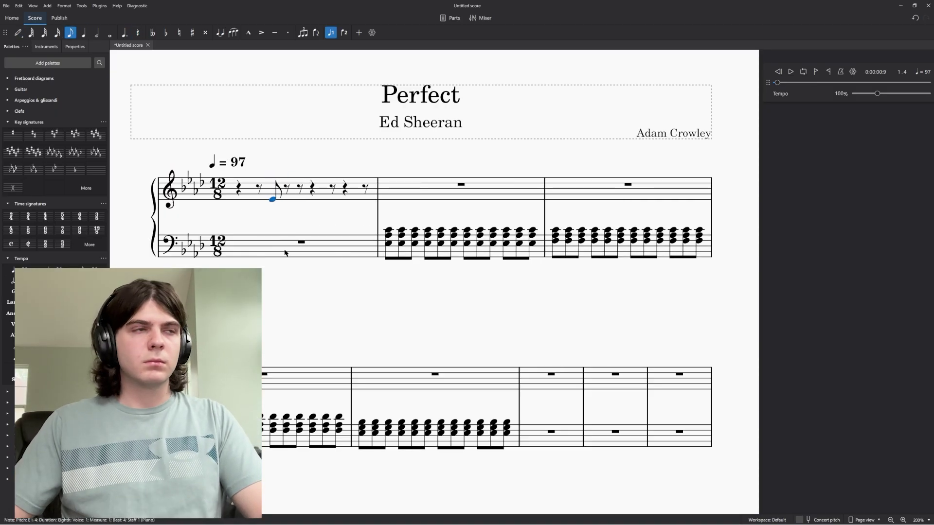
key("f")
key("b")
key("Down")
key("ctrl+z")
key("ctrl+z")
key("ctrl+z")
key("ctrl+z")
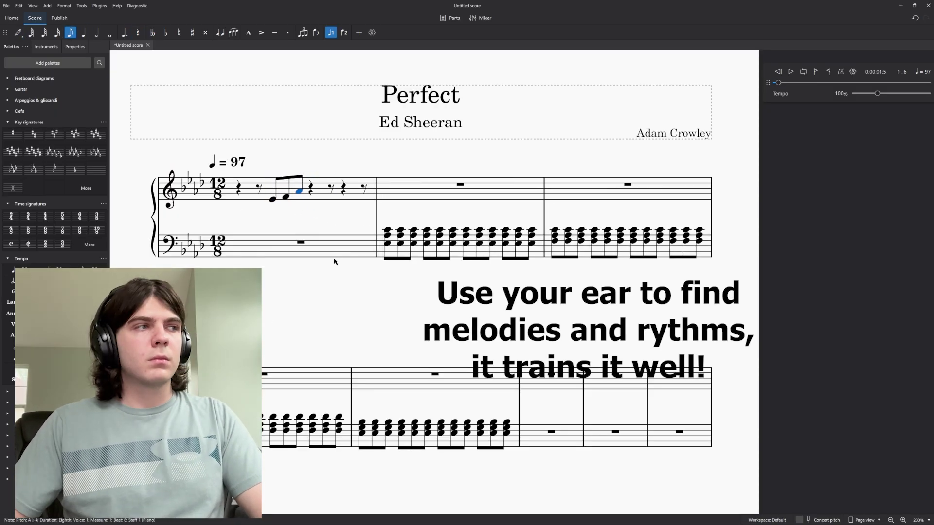
Enter the pickup melody from beat 7 of treble measure 1: E-flat and F quarters, then A-flat eighths with a tie into measure 2
left_click(304, 189)
key("n")
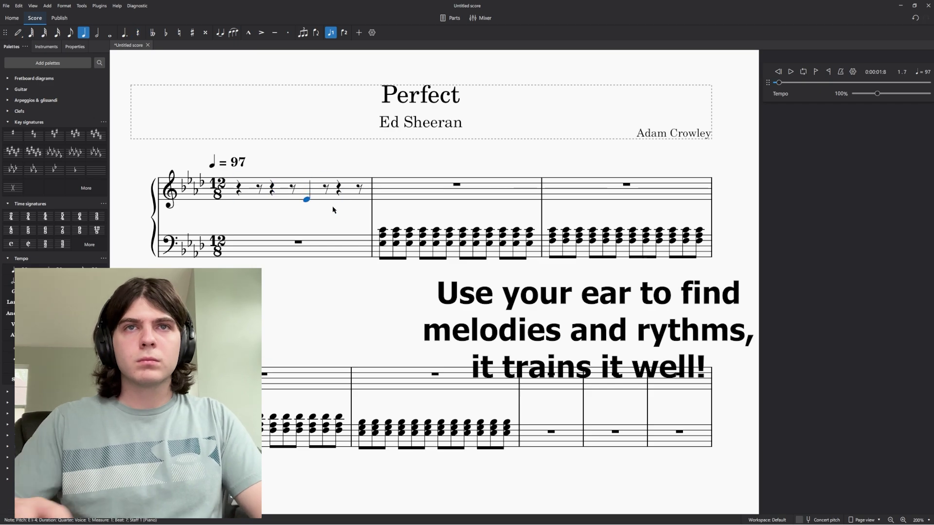
key("e")
key("f")
key("3")
key("a")
key("6")
key("a")
key("space")
key("space")
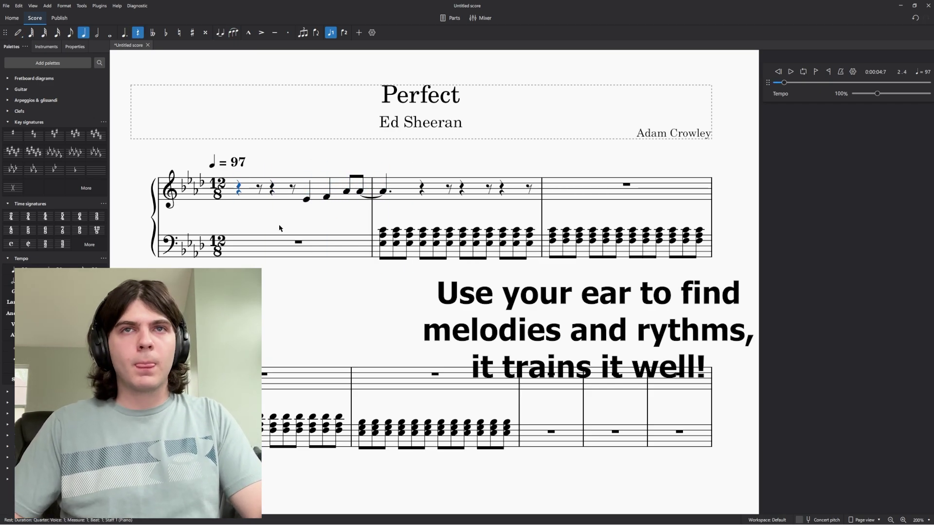
Rework the treble pickup in measure 1 into E-flat and F eighths from beat 10, followed by two A-flat sixteenths
left_click(278, 202)
left_click(306, 199)
key("space")
key("space")
key("4")
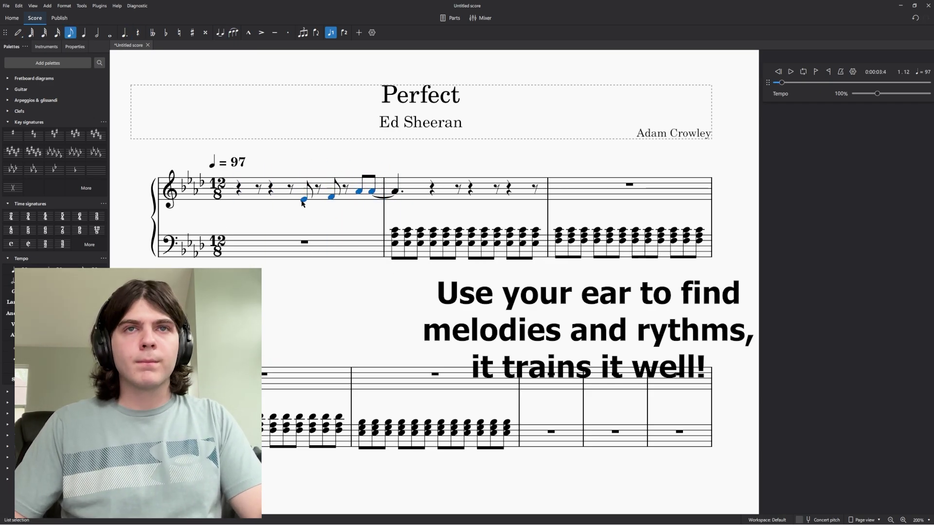
key("Delete")
key("ctrl+z")
key("ctrl+z")
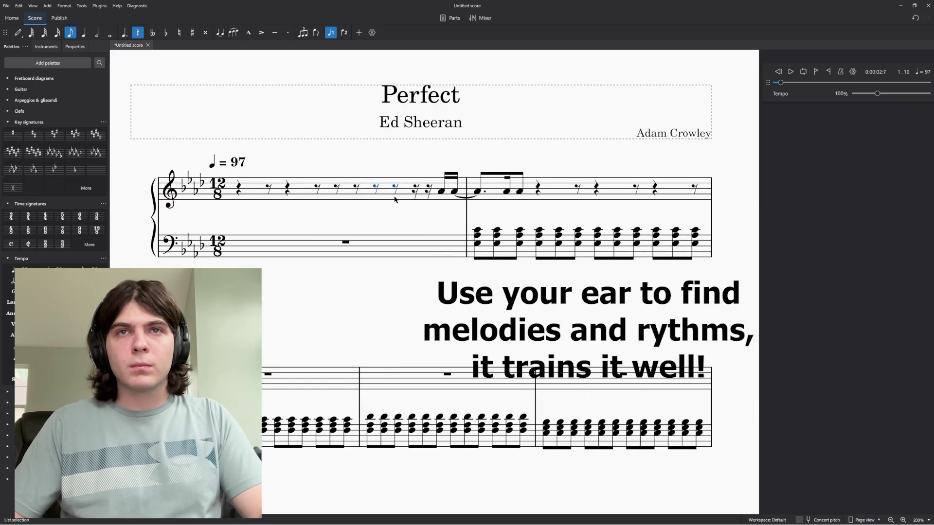
key("space")
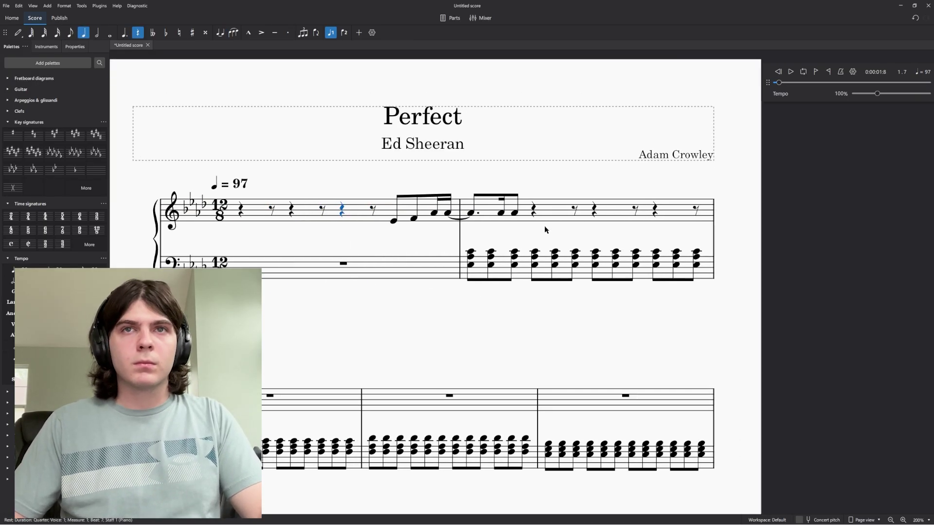
Extend the first A-flat in measure 2 of the treble staff to a whole note tied to an eighth
left_click(335, 225)
key("7")
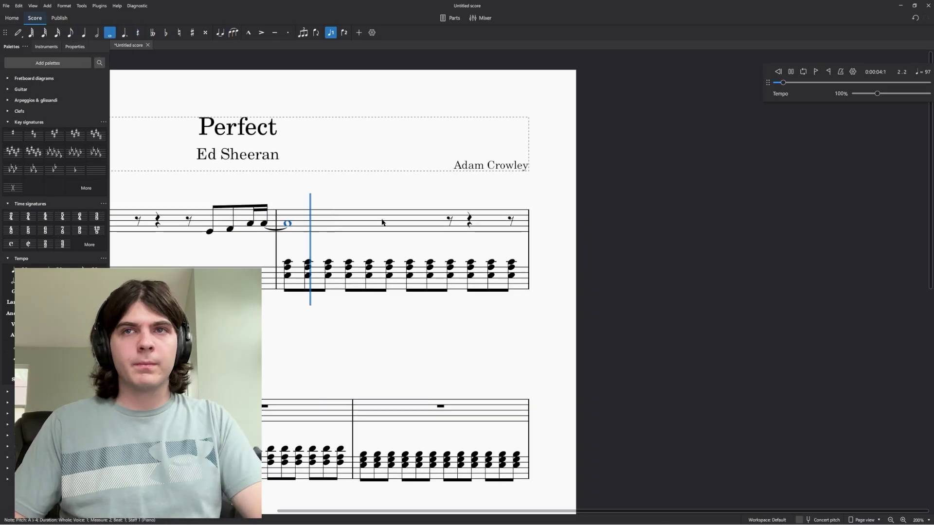
key("plus")
key("3")
Enter a C eighth note tied to a C sixteenth from beat 10 of measure 2 in the treble staff
key("Right")
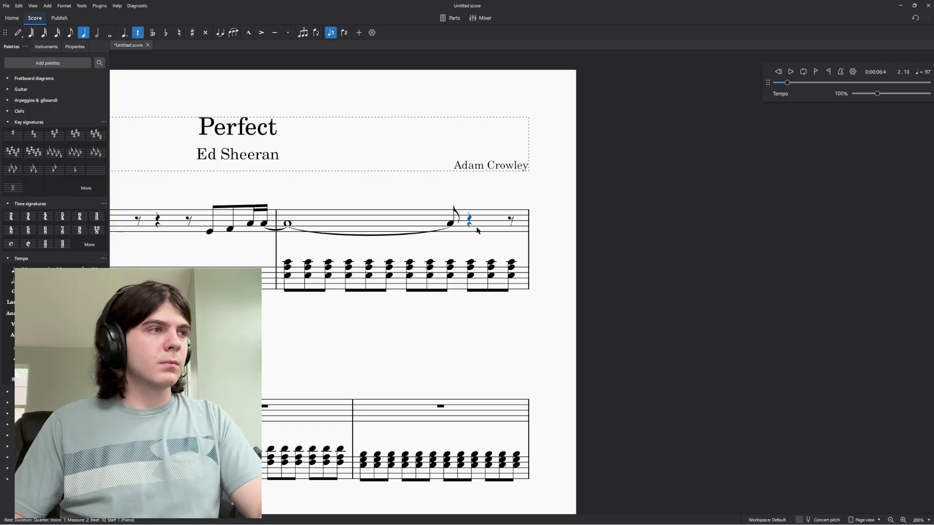
key("3")
key("n")
left_click(471, 218)
key("Escape")
left_click(491, 221)
key("n")
left_click(490, 219)
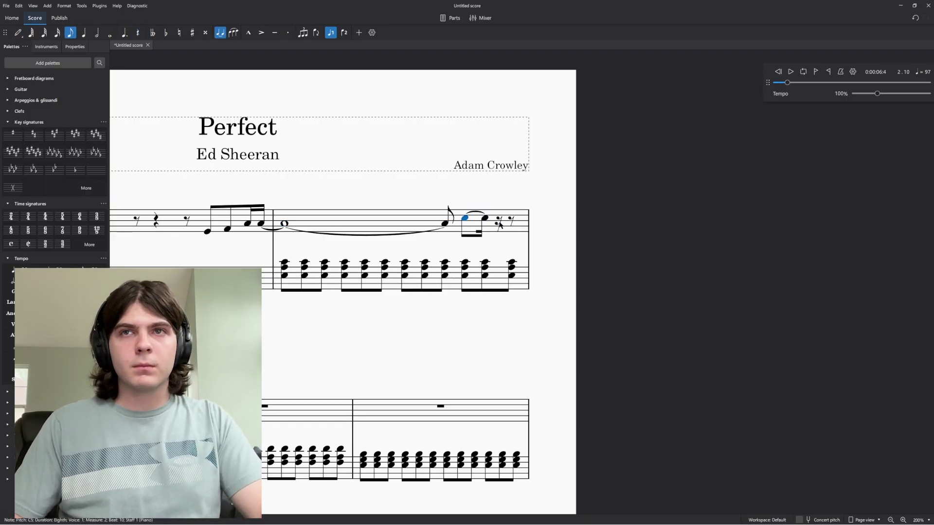
key("t")
Finish treble measure 2 with a B-flat sixteenth and an A-flat eighth, and start measure 3 with a C quarter note
left_click(499, 221)
left_click(511, 222)
key("n")
left_click(512, 223)
left_click_drag(134, 318, 501, 200)
key("5")
Play back the score from the beginning of measure 1 to hear the melody
left_click(377, 291)
left_click(372, 159)
key("space")
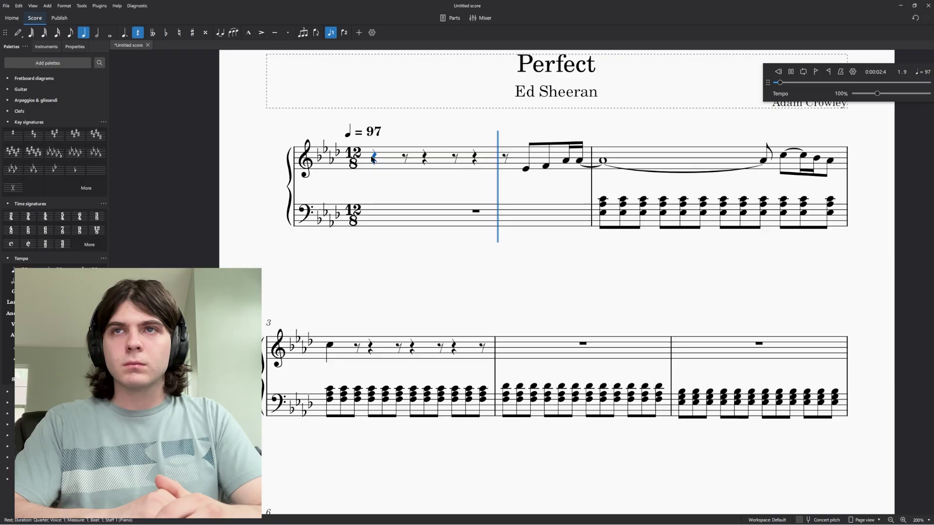
key("space")
Extend the C in treble measure 3 to a whole note tied to an eighth, and complete the measure with B-flat, C and C eighth notes
left_click(329, 344)
key("7")
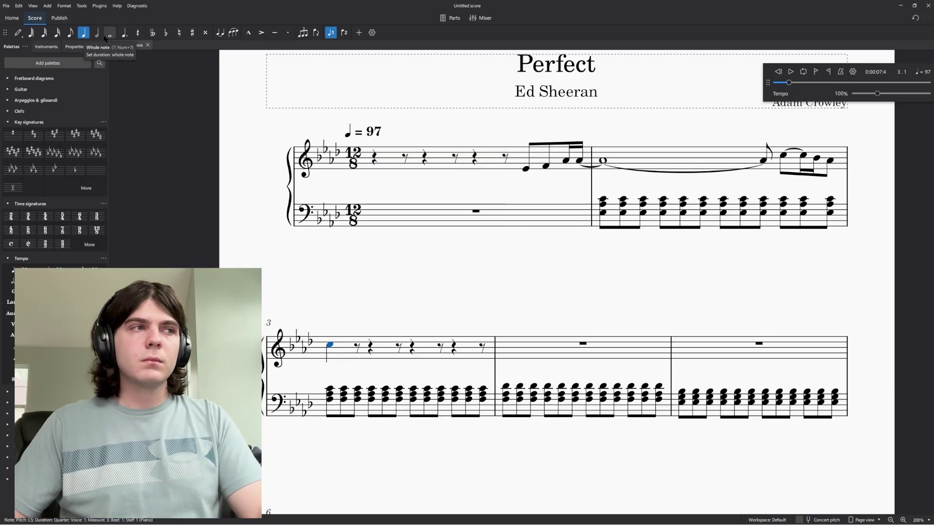
left_click(441, 347)
key("n")
left_click(441, 344)
left_click(455, 347)
left_click(469, 345)
left_click(482, 345)
Start treble measure 4 with a C quarter note, an A-flat eighth and an A-flat half note
left_click(471, 295)
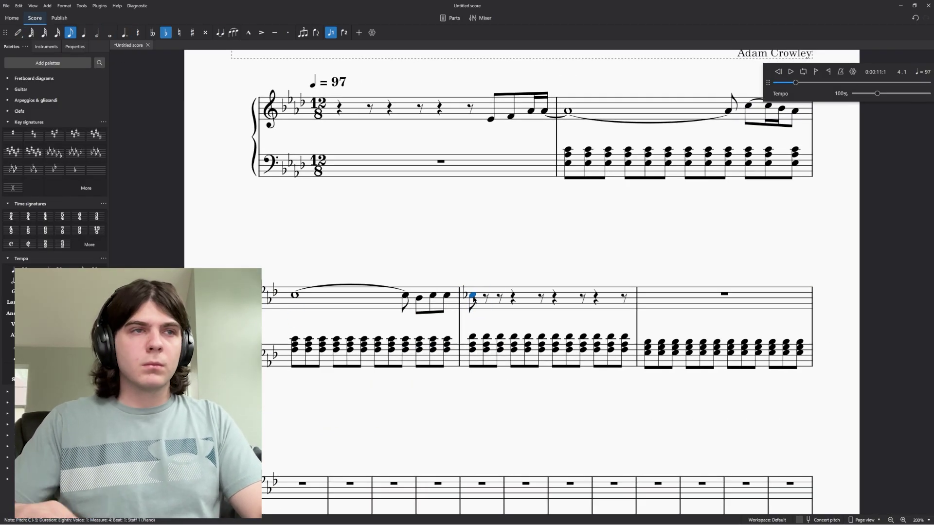
key("5")
key("n")
left_click(497, 297)
left_click(511, 299)
key("Escape")
key("6")
scroll(325, 244, "right", 2)
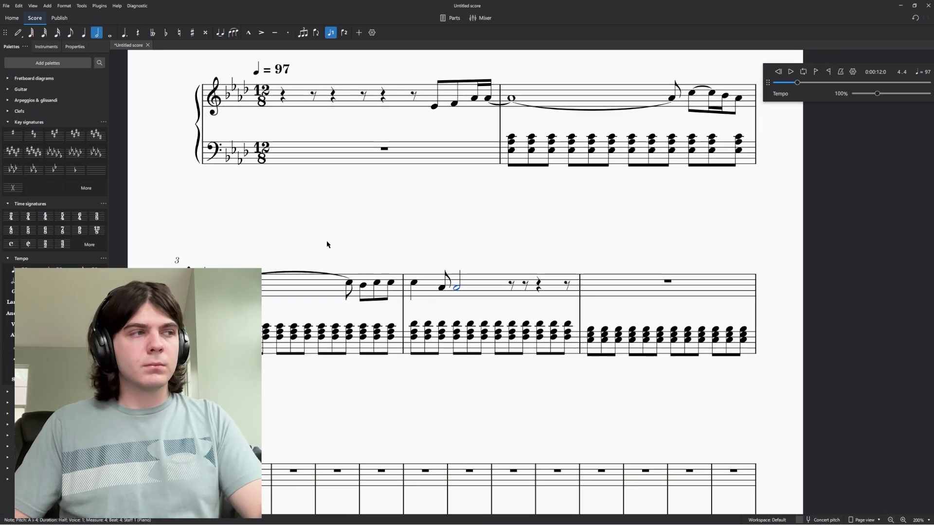
Dot the A-flat half note in measure 4 and complete the measure with A-flat, B-flat and C eighth notes
key("period")
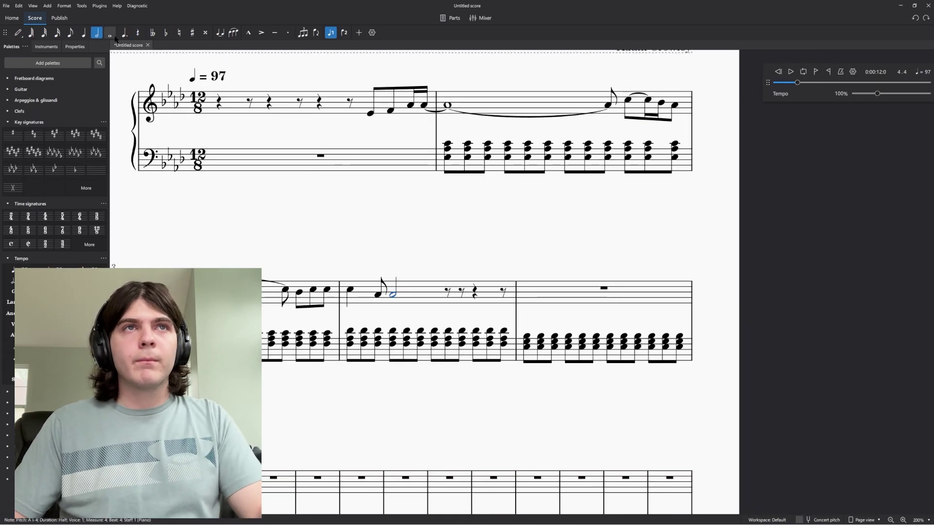
key("Right")
key("n")
key("4")
left_click(476, 297)
left_click(490, 293)
left_click(504, 291)
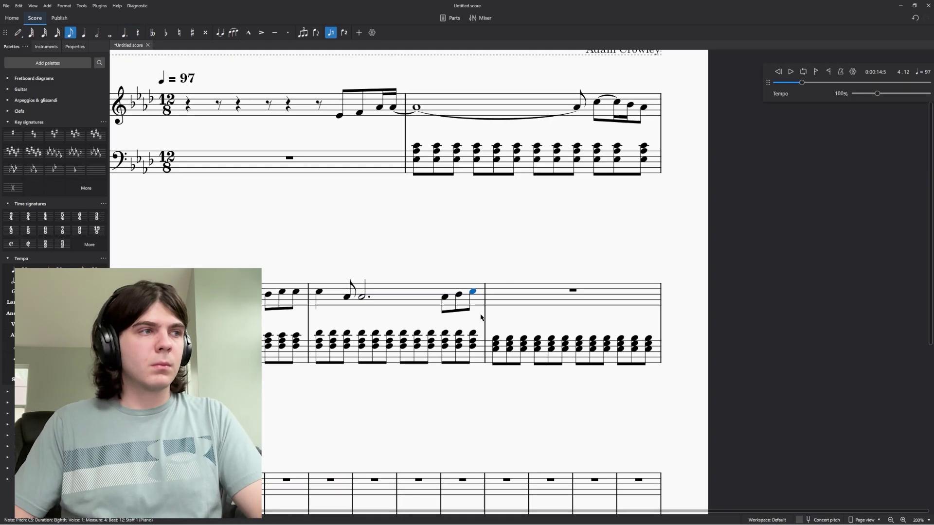
Start treble measure 5 with a B-flat whole note tied to a B-flat eighth note
left_click(403, 302)
key("Escape")
key("7")
key("Right")
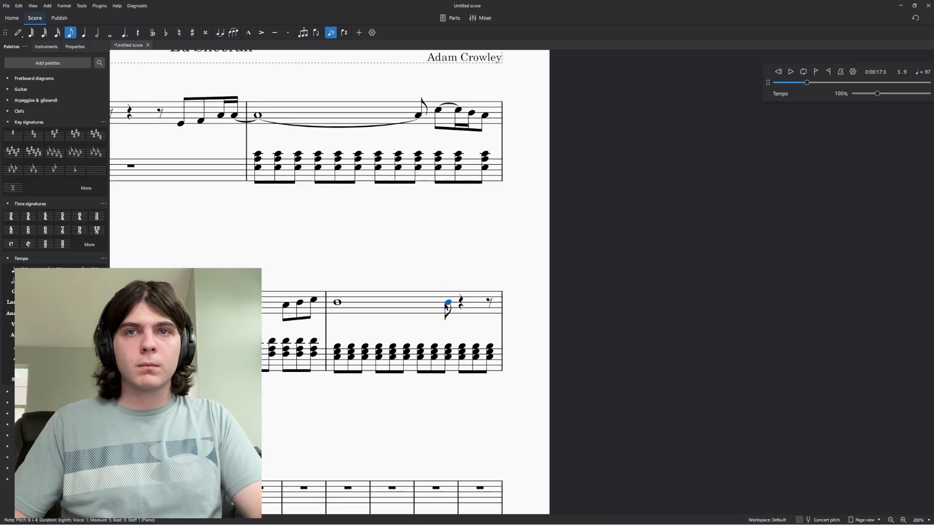
key("Left")
key("plus")
Complete treble measure 5 with C, B-flat and A-flat eighth notes
key("Right")
key("Right")
key("4")
key("n")
key("c")
key("b")
key("a")
key("Escape")
Play back the score from the E-flat pickup note in measure 1 through measure 5 to check the melody
left_click_drag(185, 201, 451, 235)
scroll(451, 235, "down", 2)
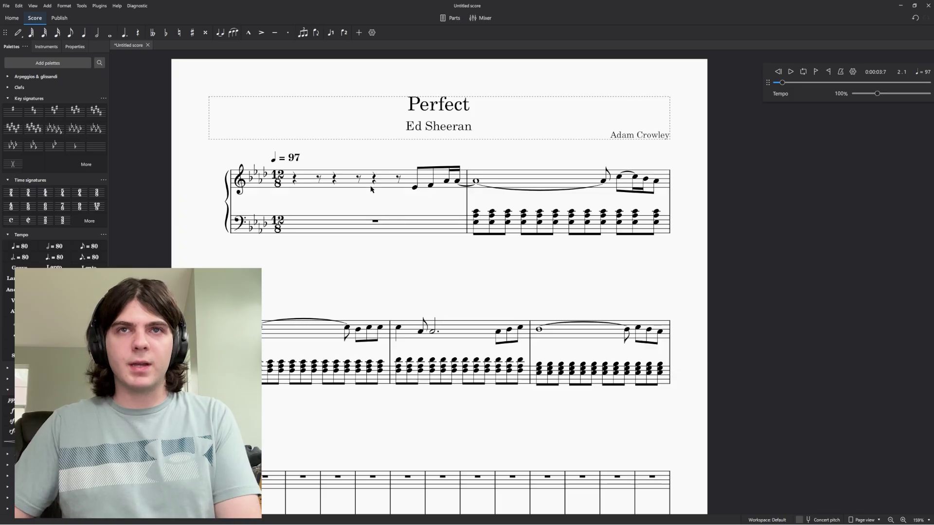
scroll(360, 314, "up", 1)
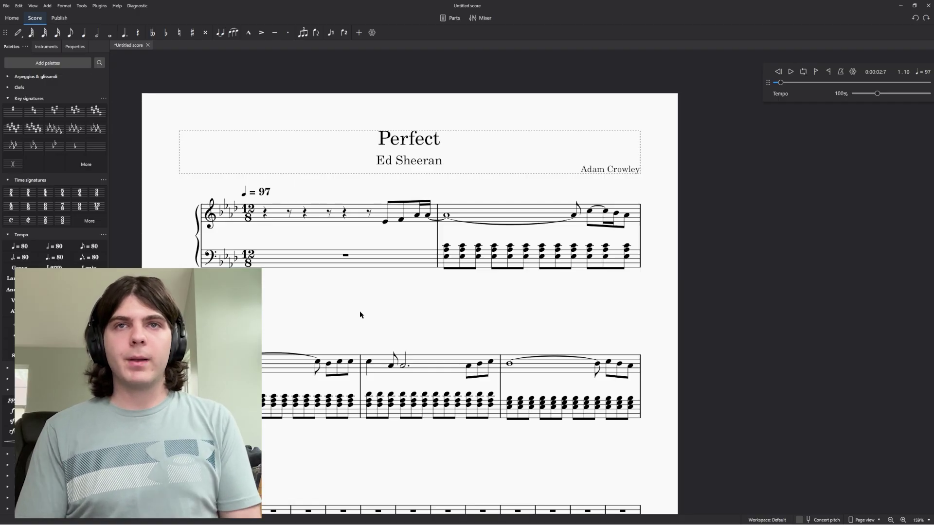
left_click(345, 213)
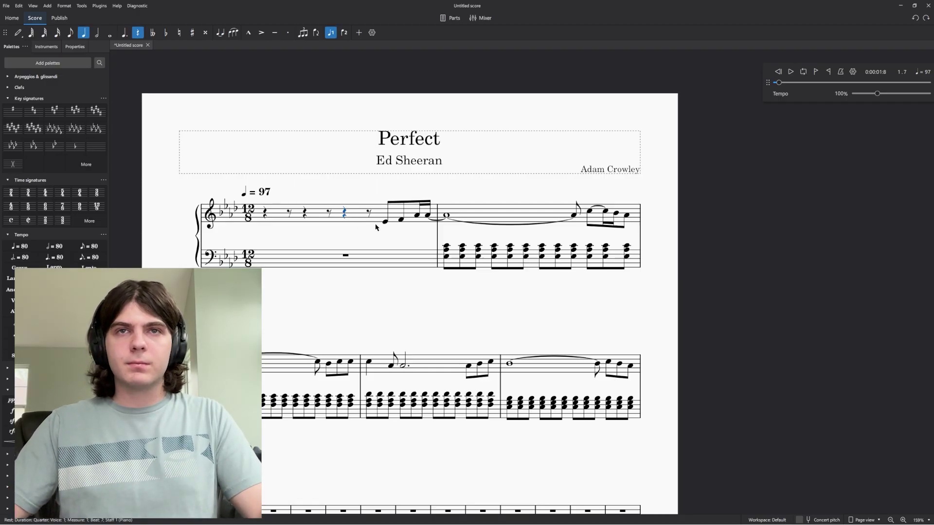
left_click(266, 214)
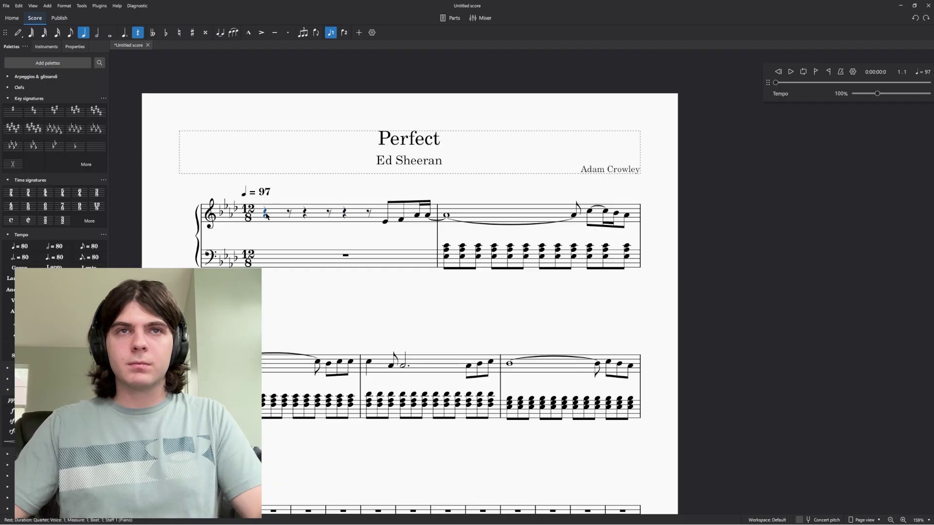
left_click(387, 223)
key("space")
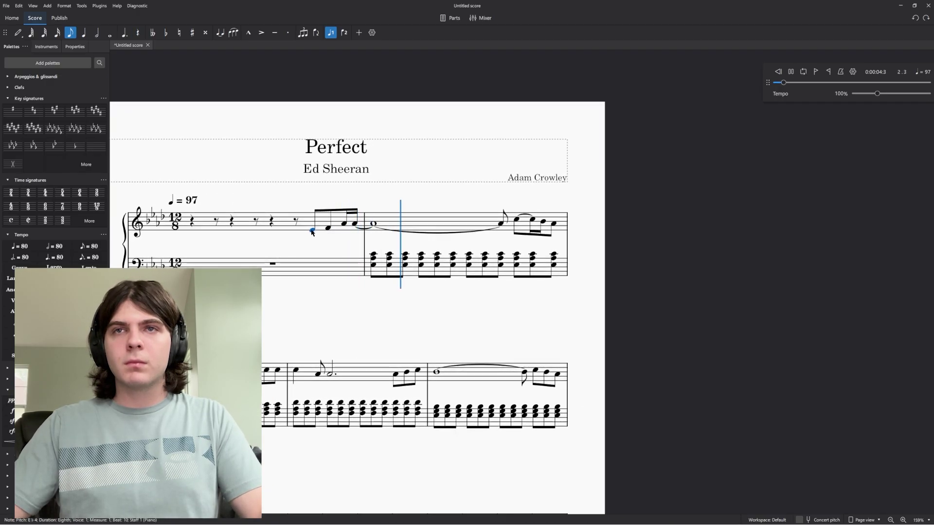
scroll(380, 248, "down", 2)
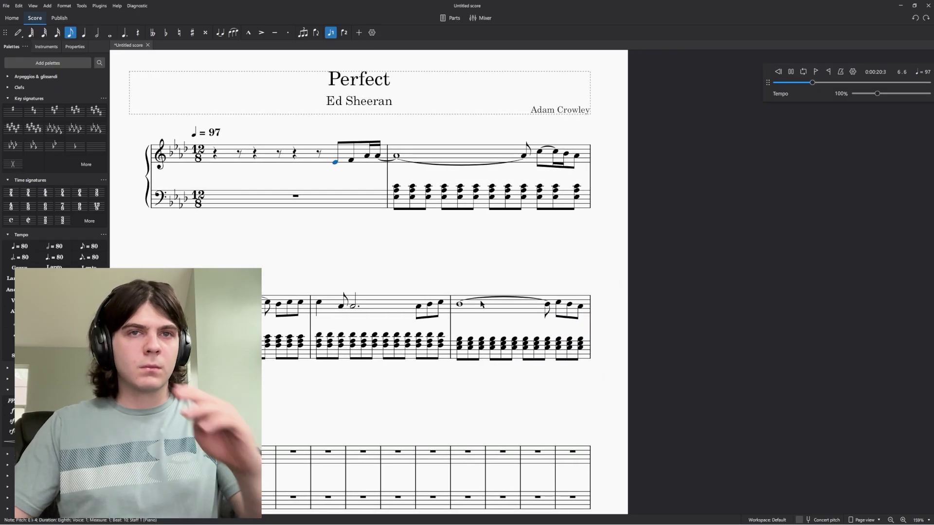
key("space")
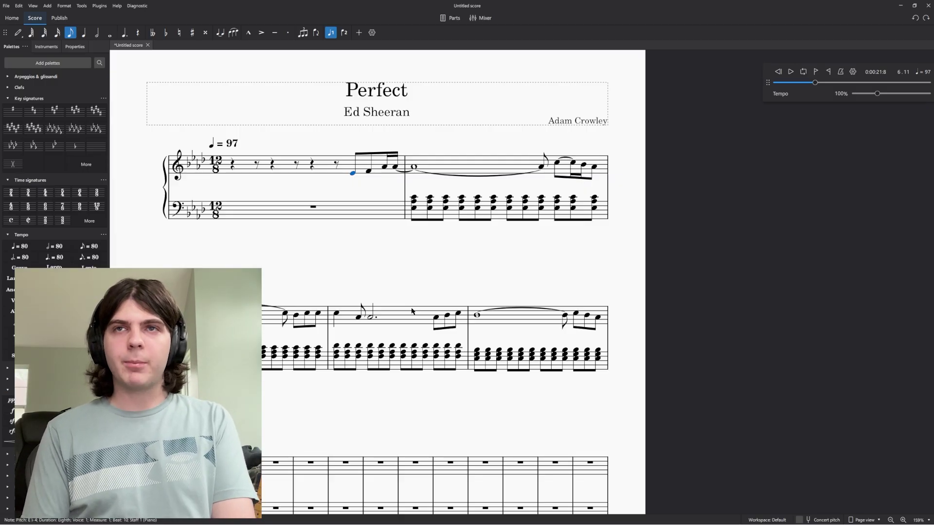
Add a harmony C whole note tied to an eighth beneath the sustained A-flat in treble measure 2, and play it back
left_click(413, 167)
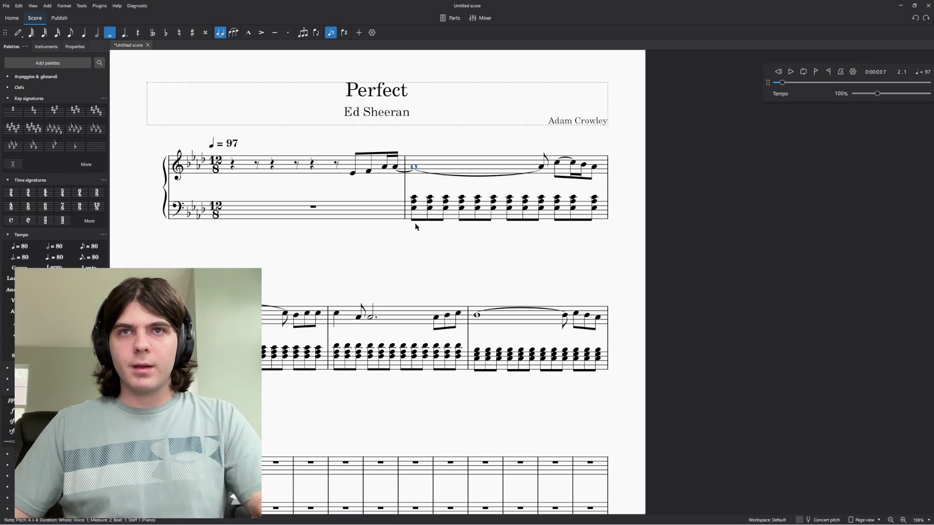
left_click(414, 200)
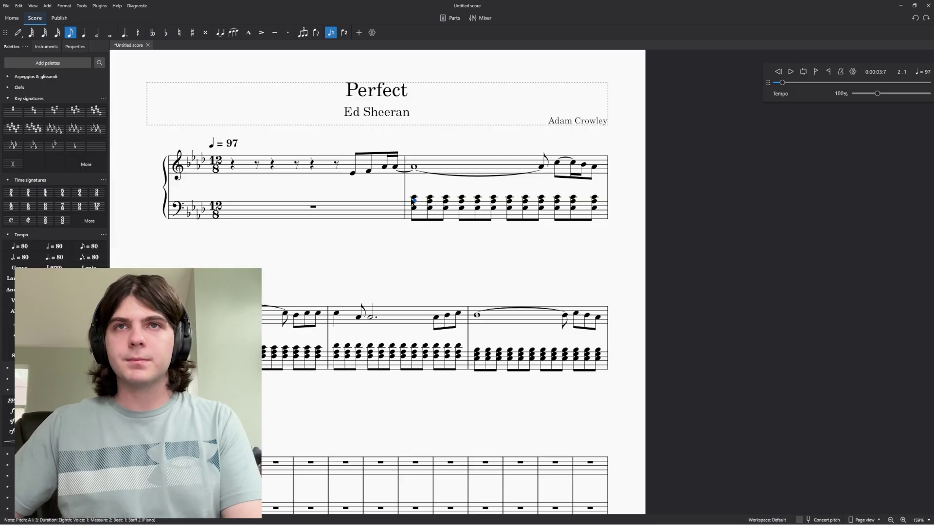
left_click(416, 168)
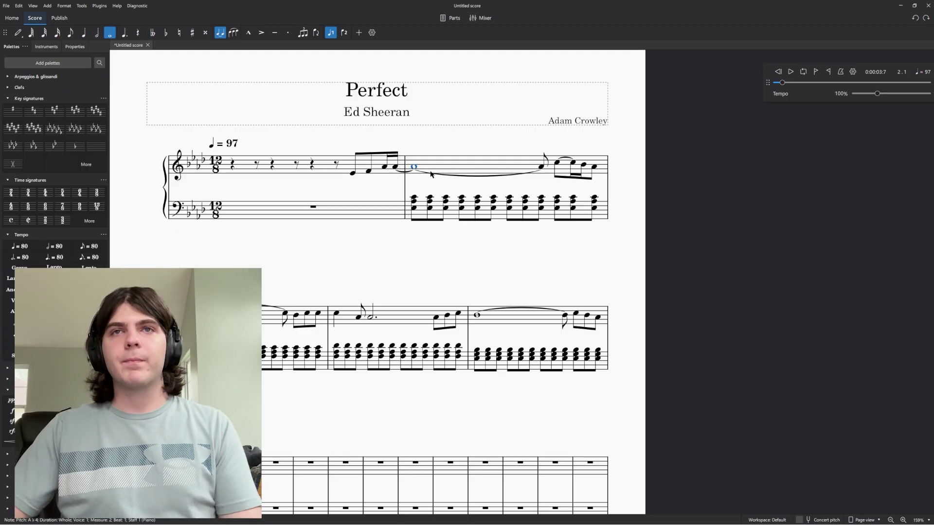
left_click(396, 169)
key("n")
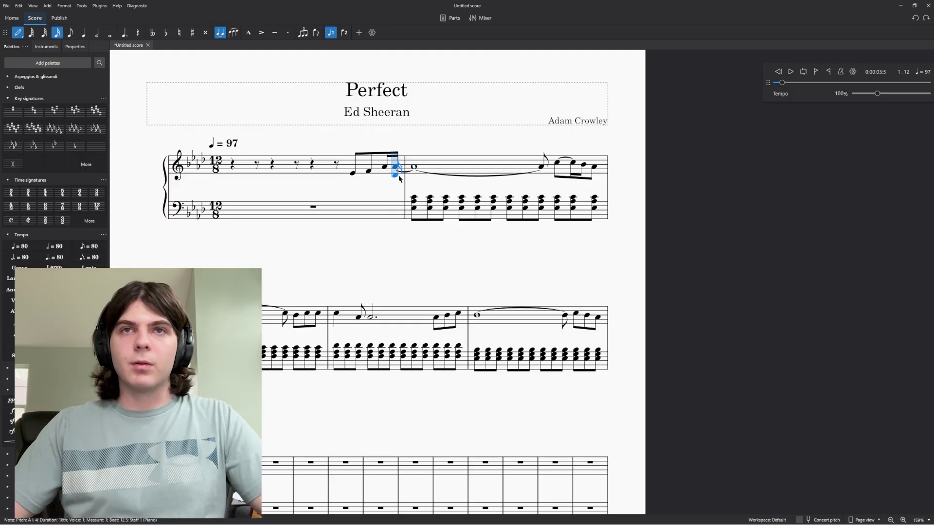
left_click(397, 178, "shift")
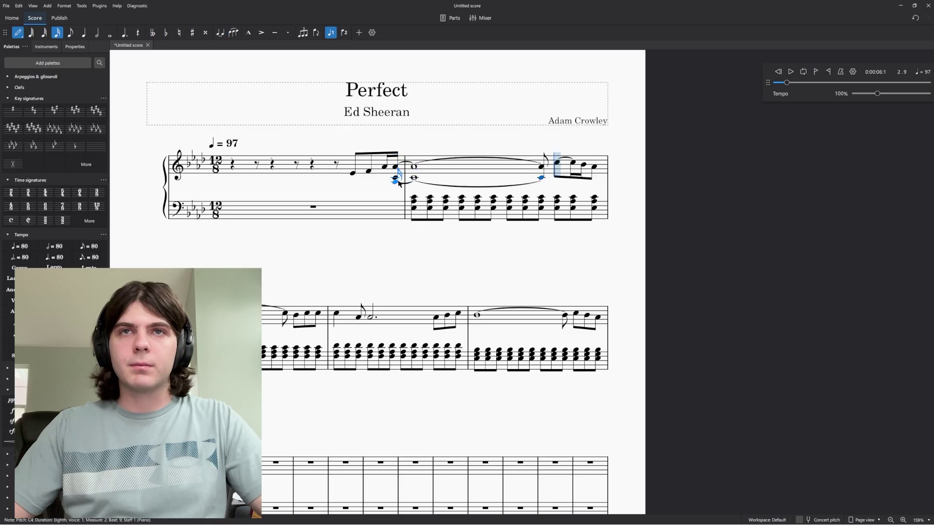
key("Escape")
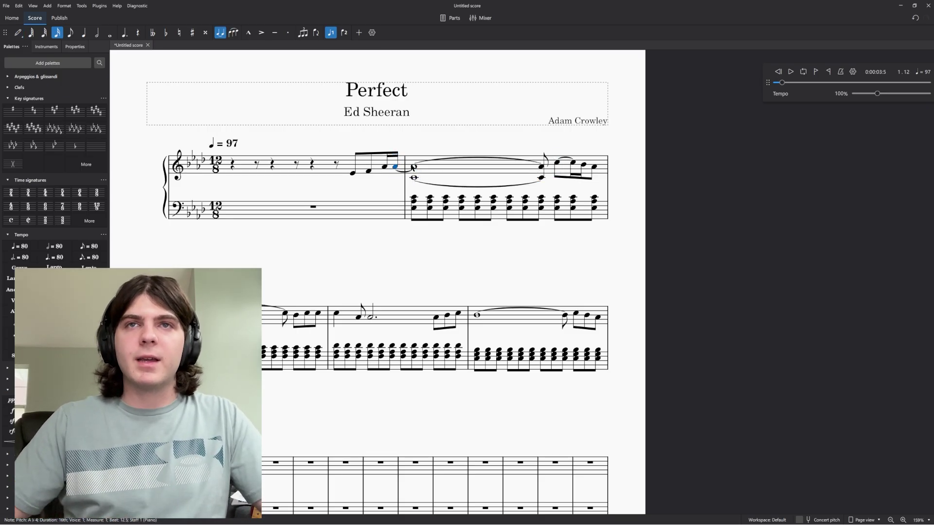
left_click(411, 179)
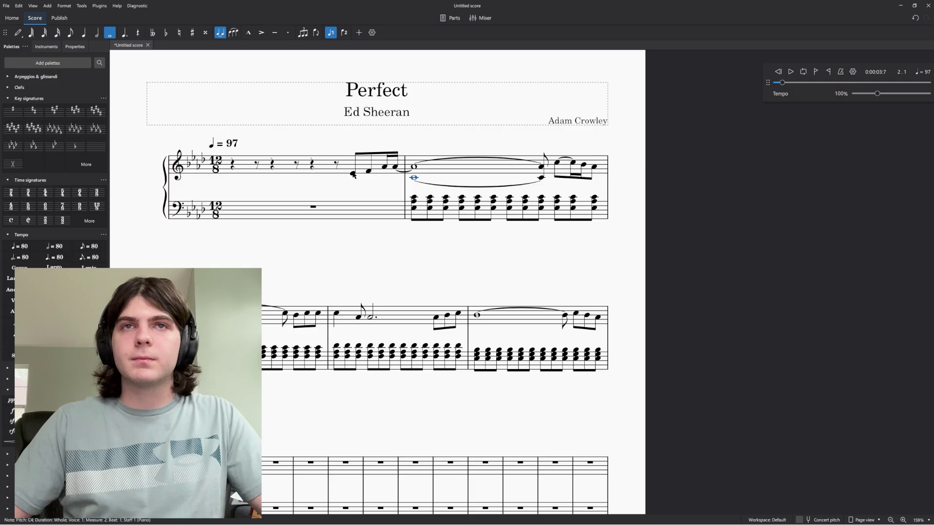
key("space")
key("space")
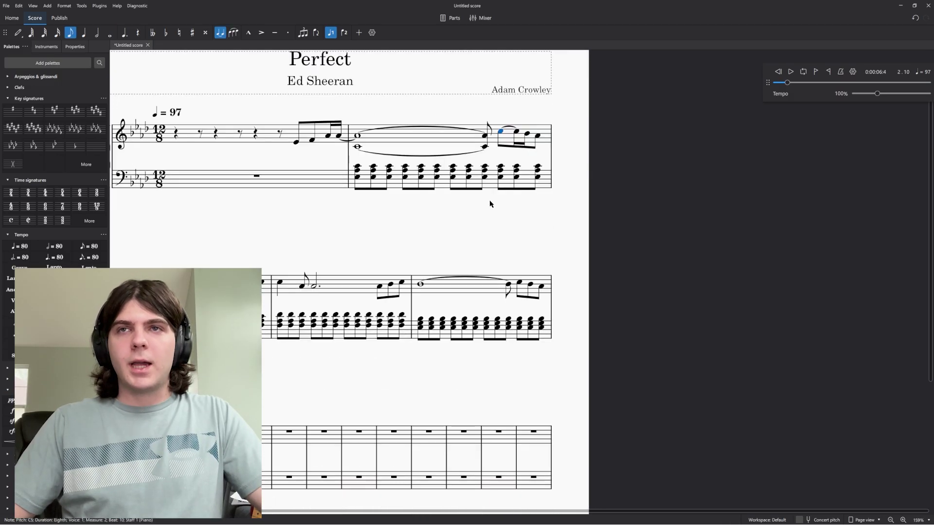
Add harmony at the end of treble measure 2: A-flat beneath the tied C, F beneath the B-flat and C beneath the A-flat
key("n")
left_click(506, 139)
left_click(507, 178)
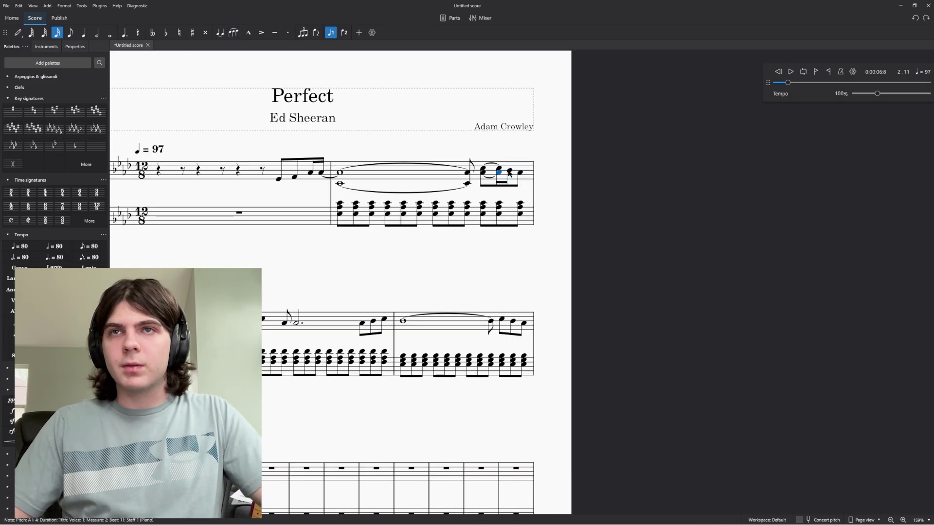
key("ctrl+z")
key("Escape")
left_click(518, 177)
key("space")
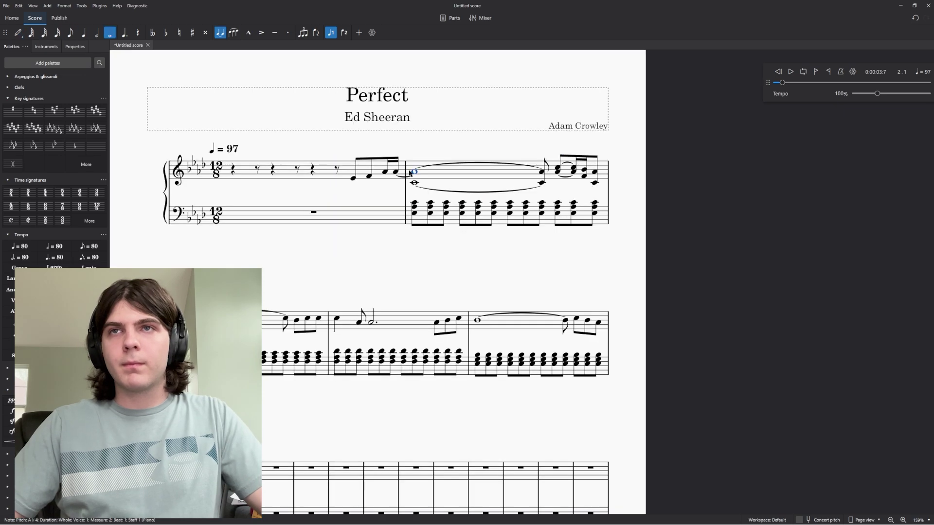
left_click(558, 171)
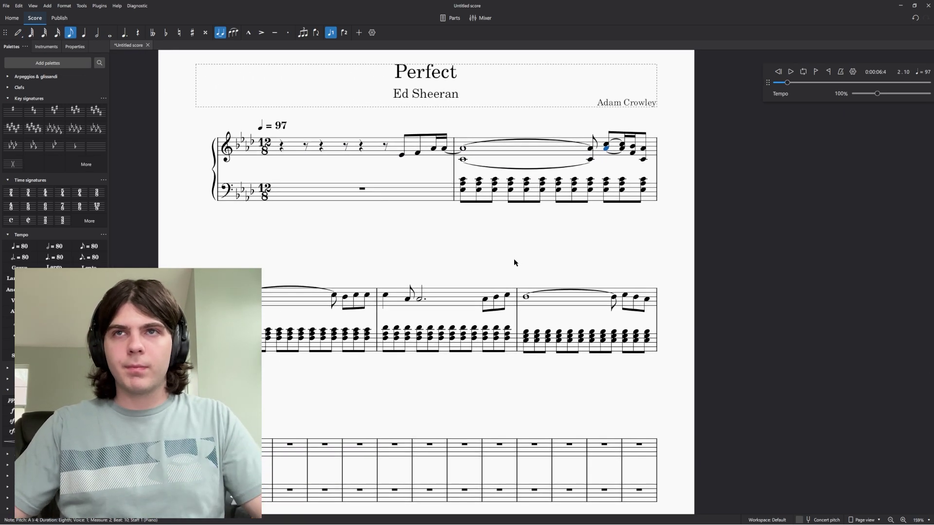
left_click_drag(515, 263, 503, 272)
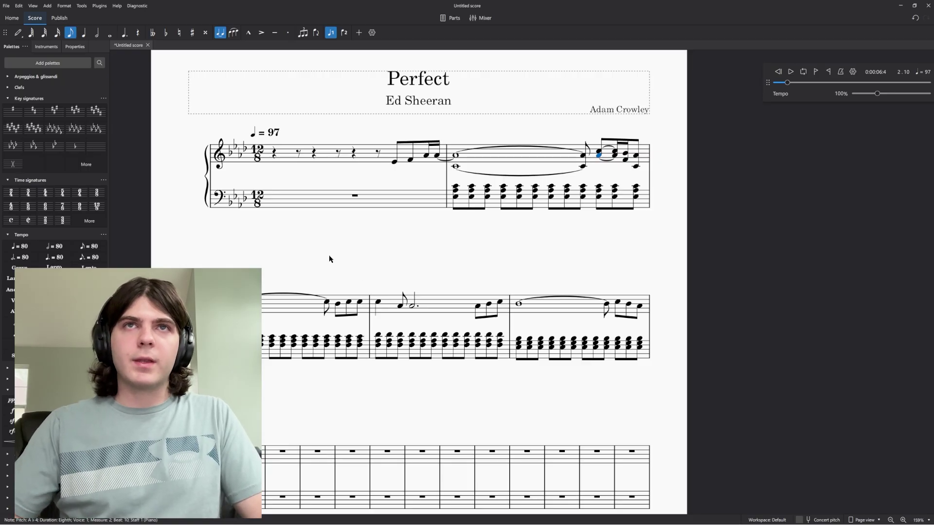
Add a tied lower harmony note beneath the sustained C in treble measure 3, trying both G and F
left_click_drag(240, 305, 321, 276)
left_click(320, 273)
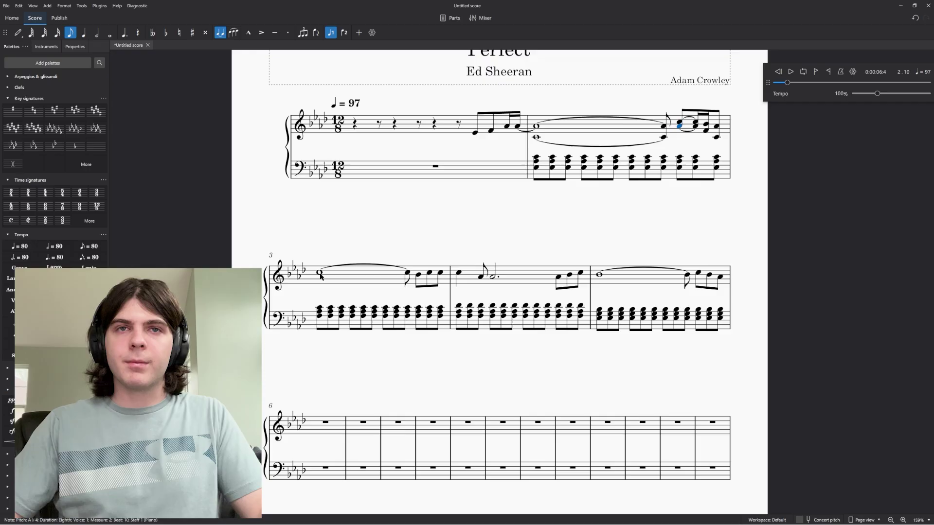
key("shift+alt+5")
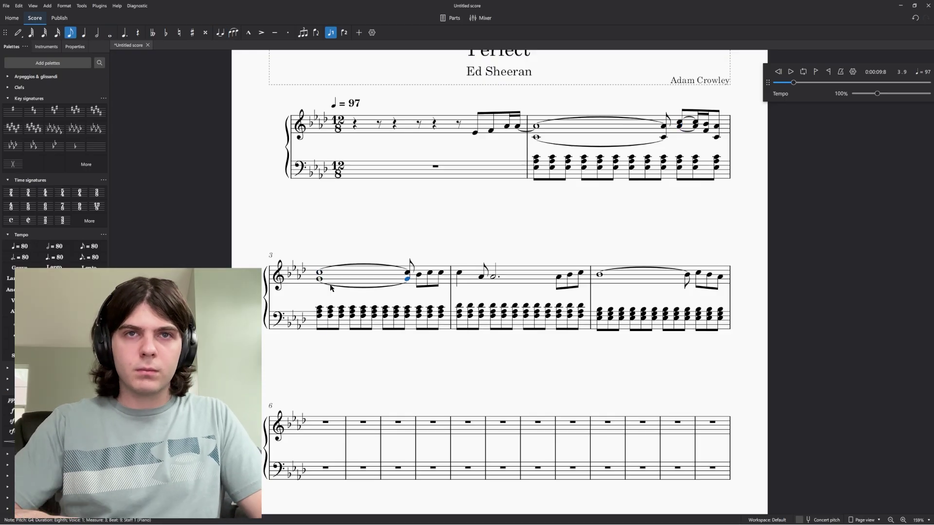
key("Right")
key("Right")
key("Right")
key("Right")
key("Right")
key("shift+alt+7")
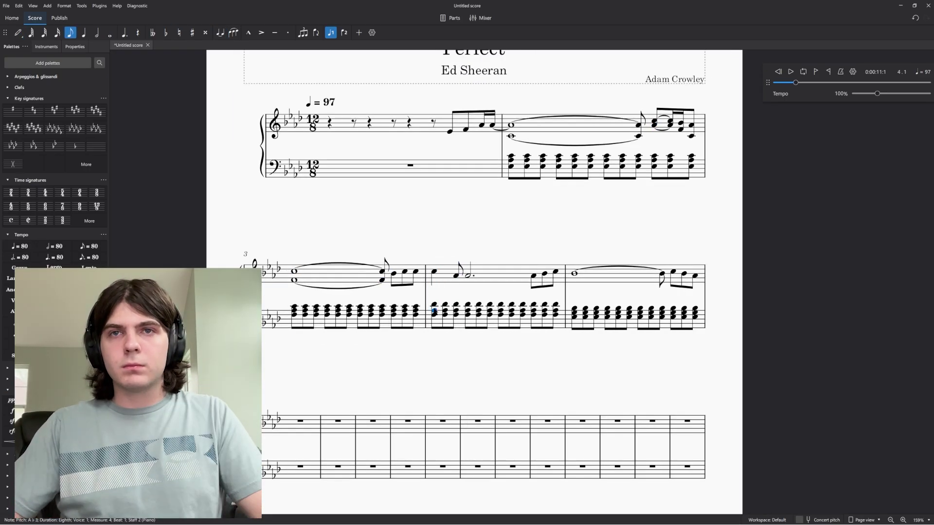
key("ctrl+z")
key("shift+alt+3")
key("Right")
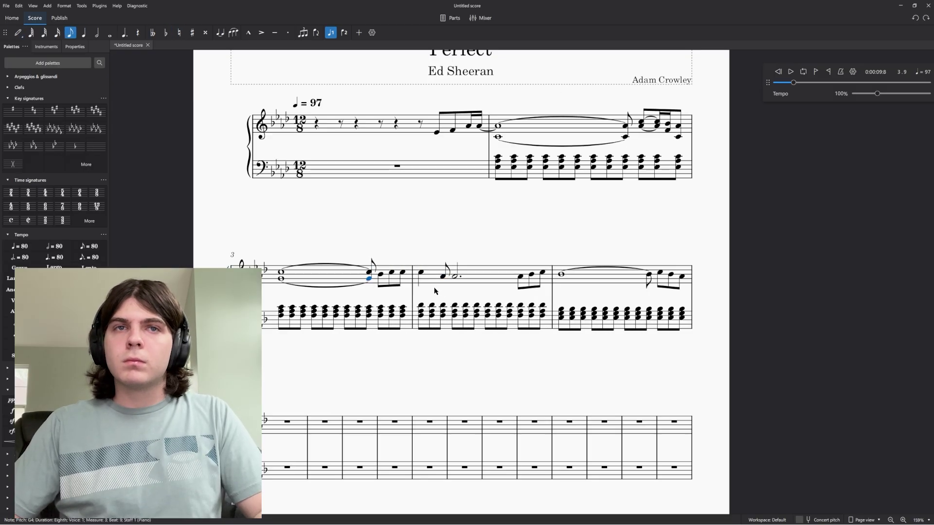
Add G beneath the C and E-flat beneath the first two A-flats in treble measure 4, and a tied G beneath the B-flat in measure 5
key("shift+alt+4")
key("Right")
key("shift+alt+4")
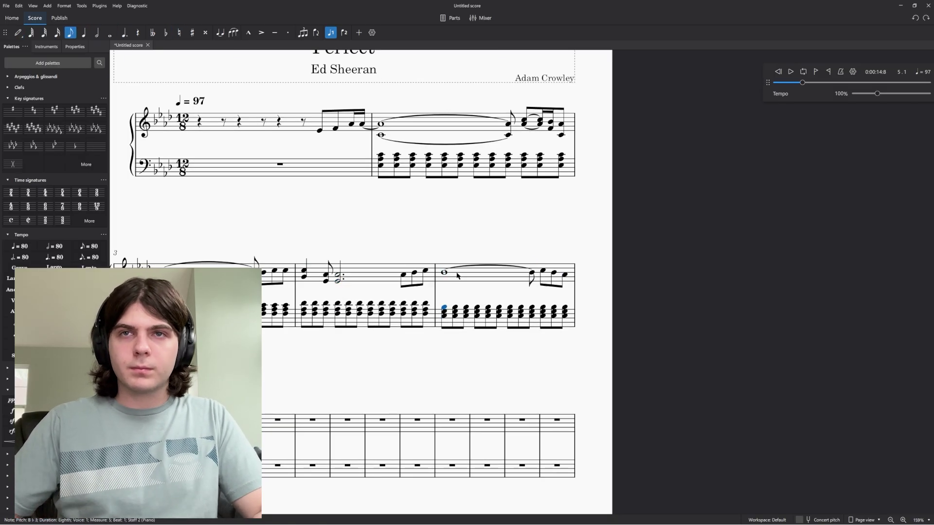
key("Right")
key("shift+alt+4")
key("Right")
key("shift+alt+4")
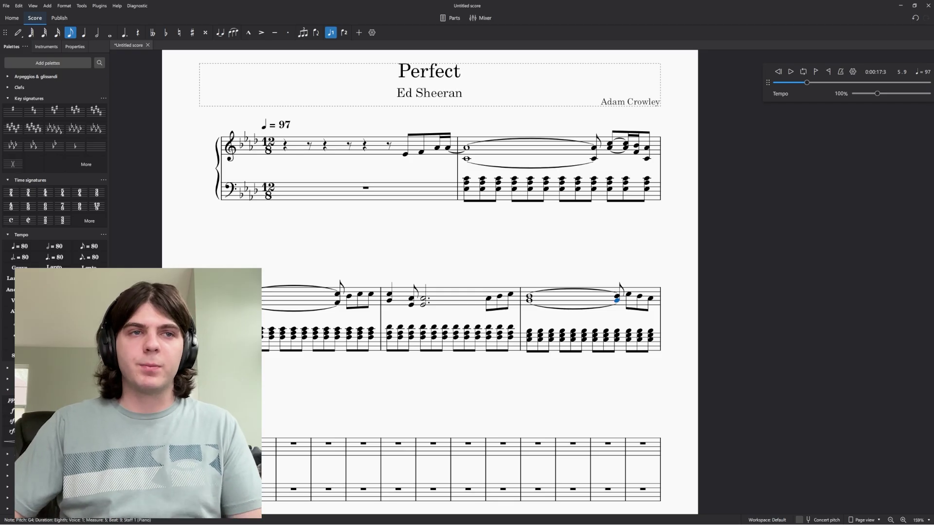
Add a bracket-style pedal line under the bass staff of measure 2 and shorten it to span beats 1 to 3
scroll(7, 214, "up", 1)
left_click(7, 204)
left_click(7, 214)
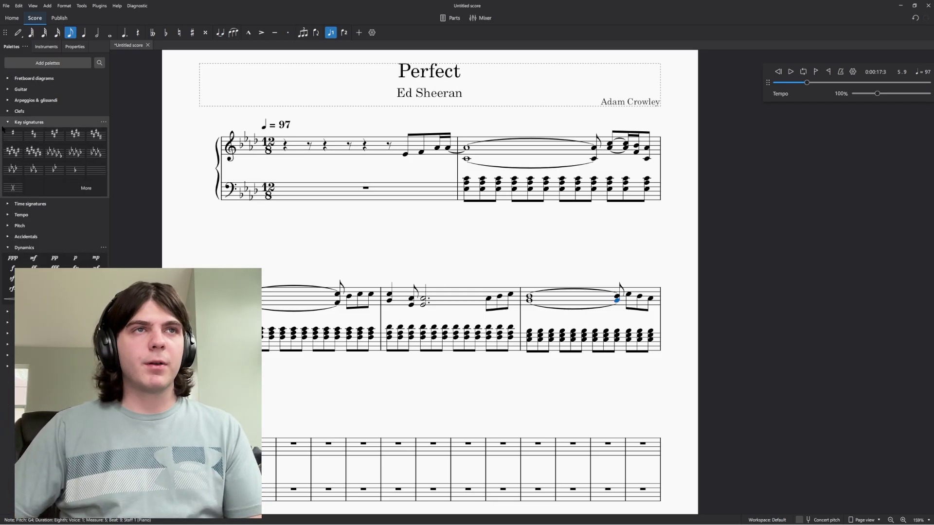
left_click(7, 122)
left_click(8, 177)
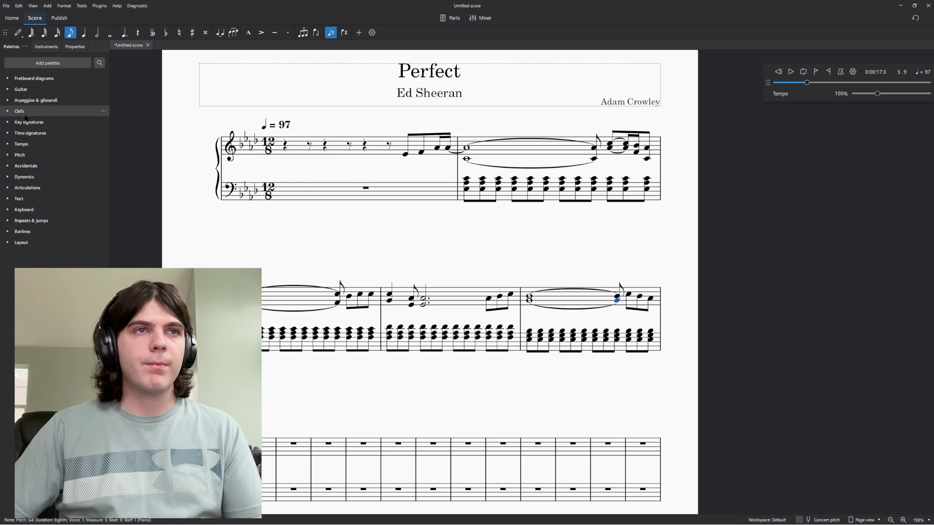
left_click(8, 210)
left_click_drag(71, 237, 463, 217)
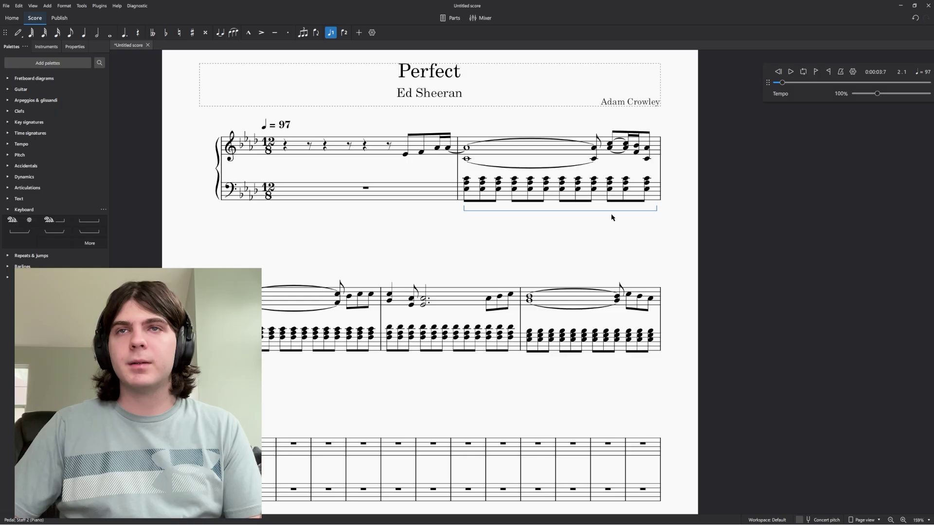
left_click_drag(610, 214, 475, 215)
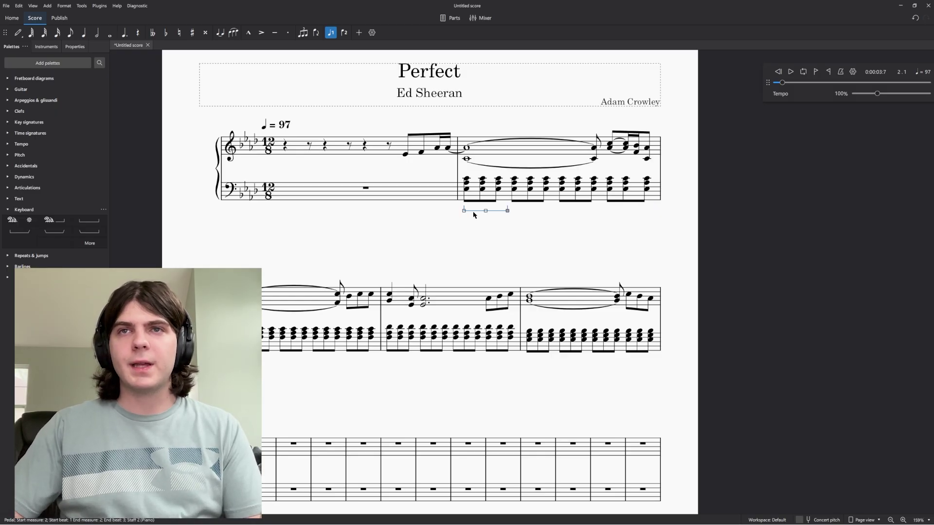
Copy the three-beat pedal bracket to beats 4, 7 and 10 of measure 2 in the bass staff
left_click(515, 189)
key("ctrl+v")
left_click(562, 190)
key("ctrl+v")
left_click(610, 189)
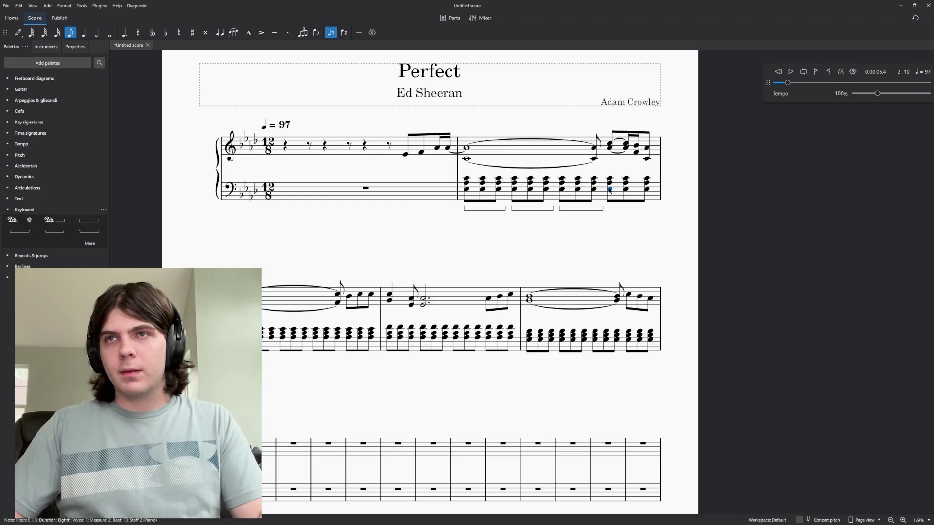
key("ctrl+v")
Copy the pedal bracket under every three-beat chord group in bass measures 3 to 5
left_click(527, 211)
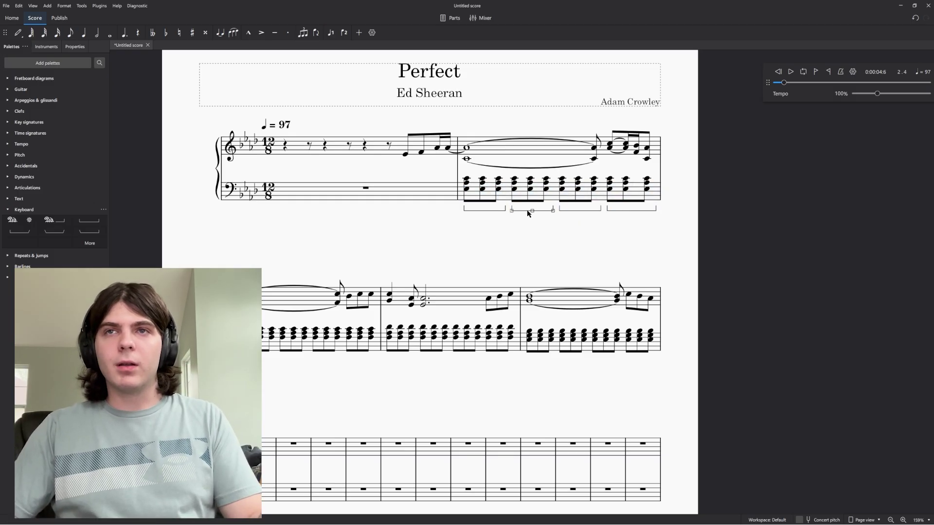
left_click(476, 211)
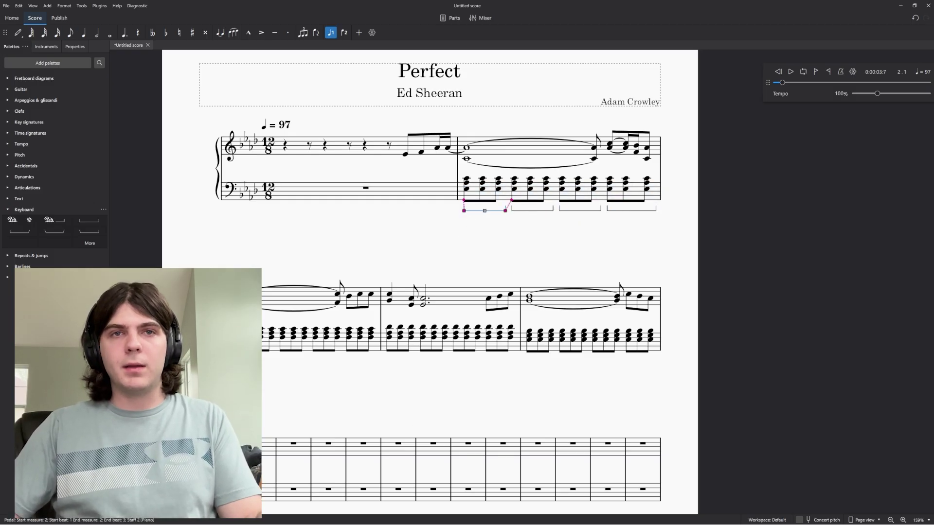
left_click(250, 337)
key("ctrl+v")
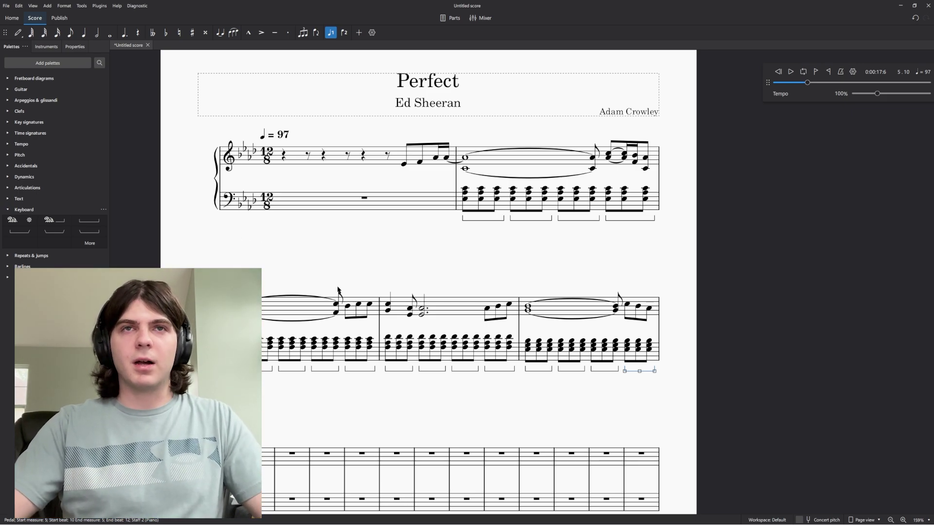
Play the score from the first rest of measure 1 through measure 5 and stop playback
left_click(284, 156)
scroll(417, 308, "down", 1)
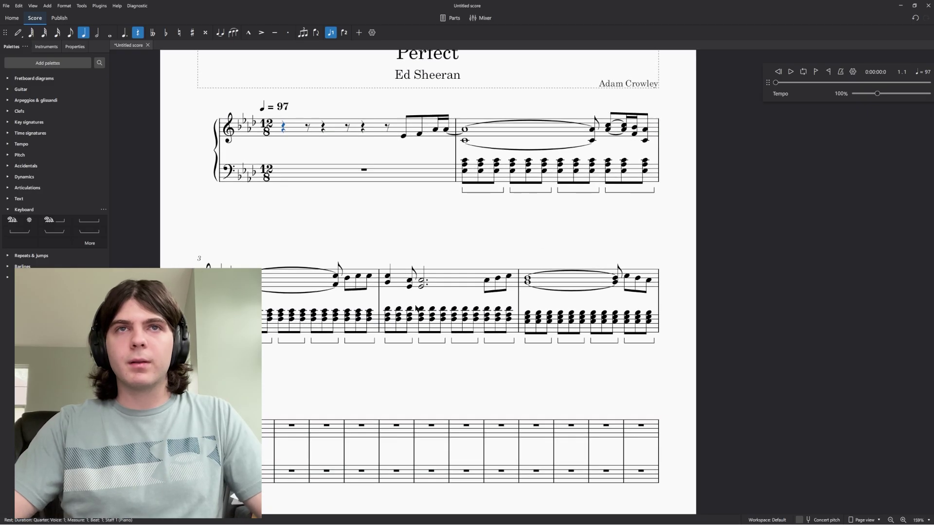
key("space")
scroll(387, 291, "down", 2)
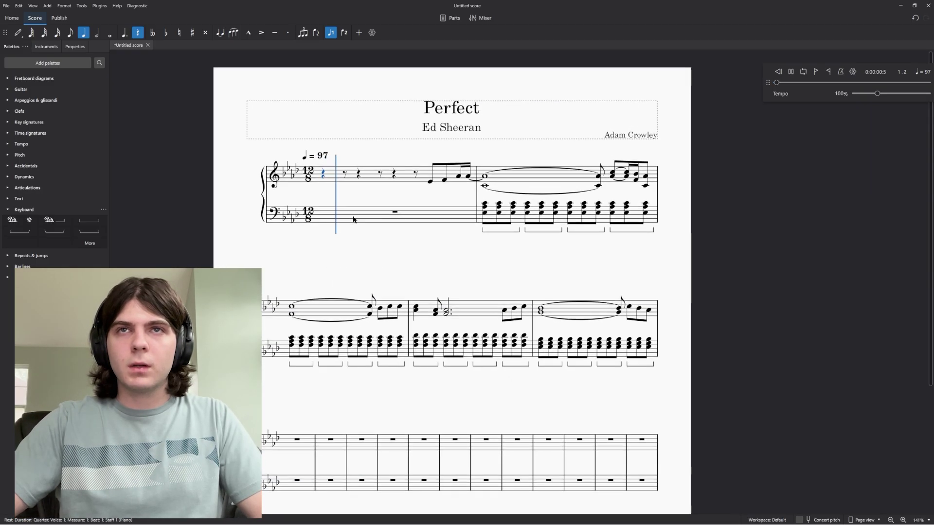
scroll(355, 241, "down", 1)
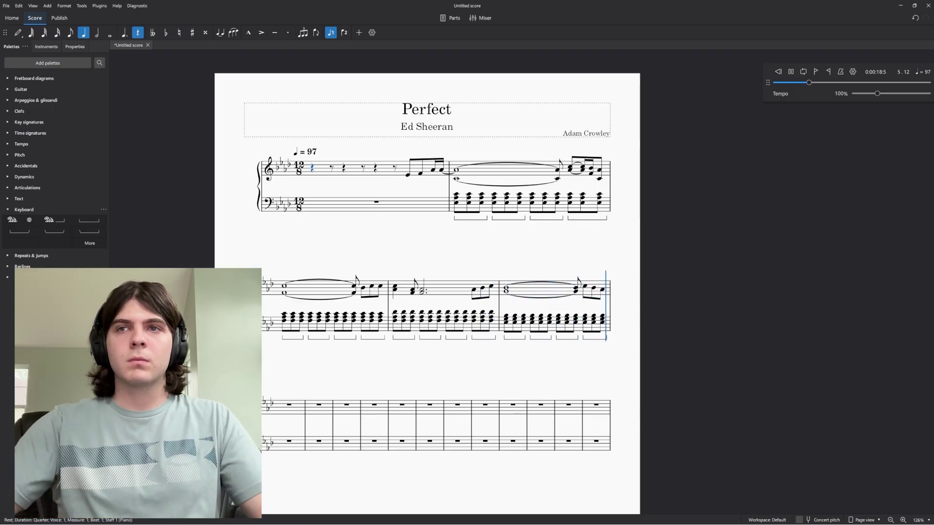
key("space")
key("ctrl+minus")
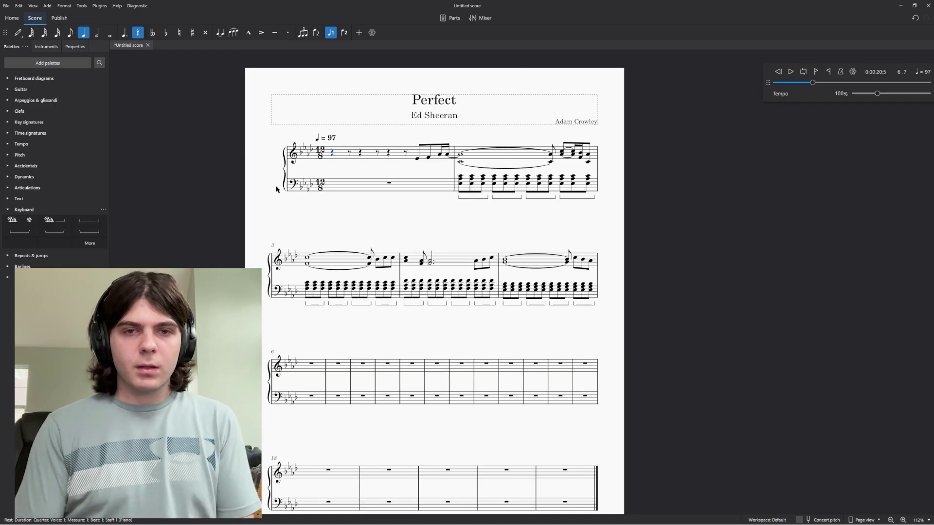